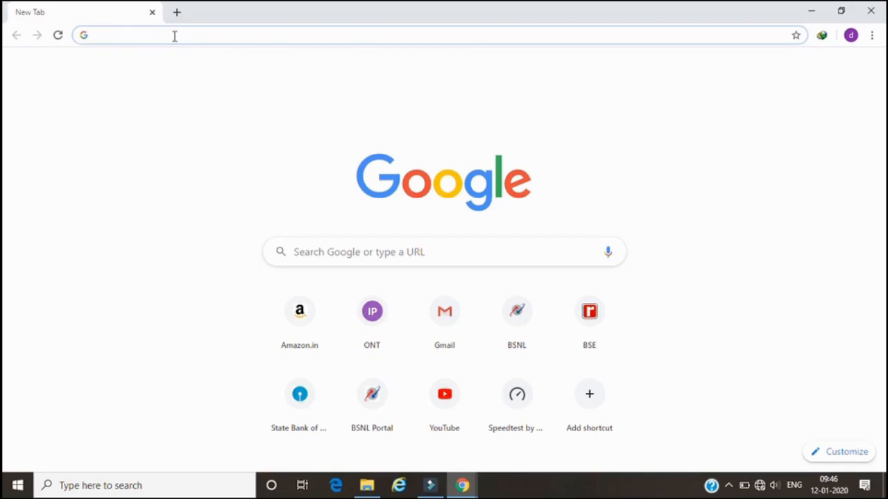
- Open the router's admin page at 192.168.1.1
{"action": "type", "text": "192"}
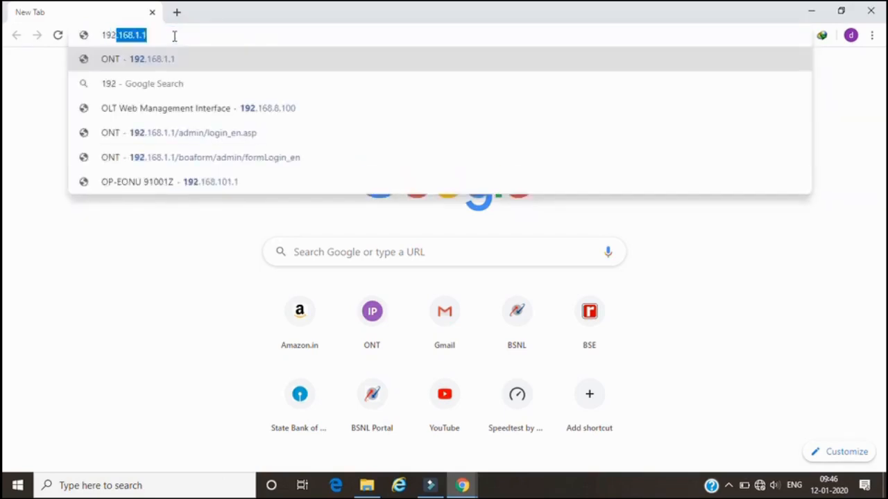
{"action": "type", "text": ".16"}
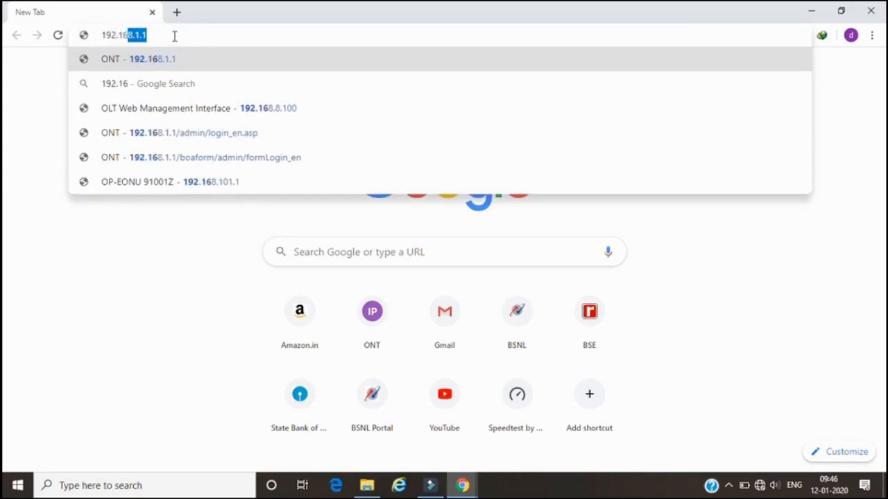
{"action": "type", "text": "8.1.1"}
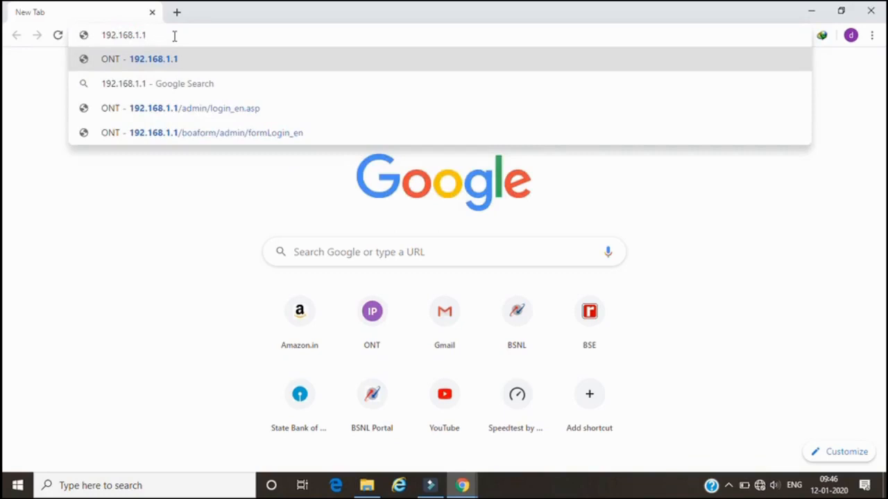
{"action": "key", "text": "Return"}
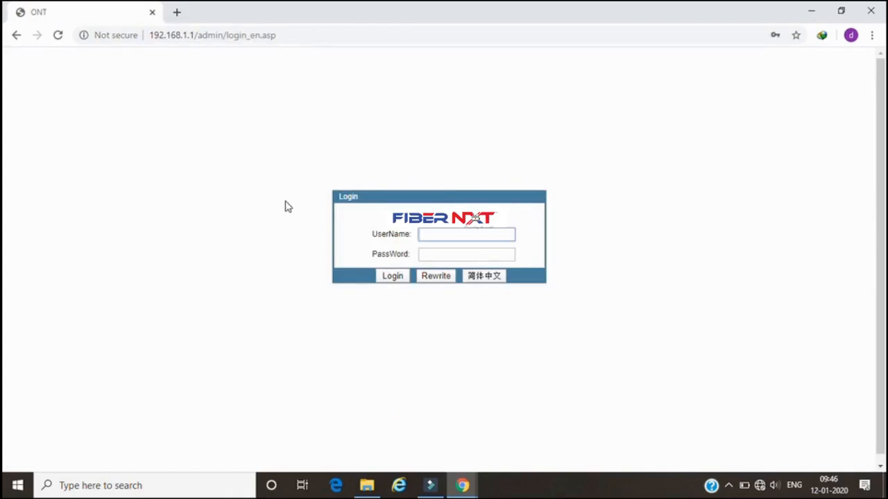
- Log in to the router with the admin username and its password
{"action": "left_click", "coordinate": [435, 234]}
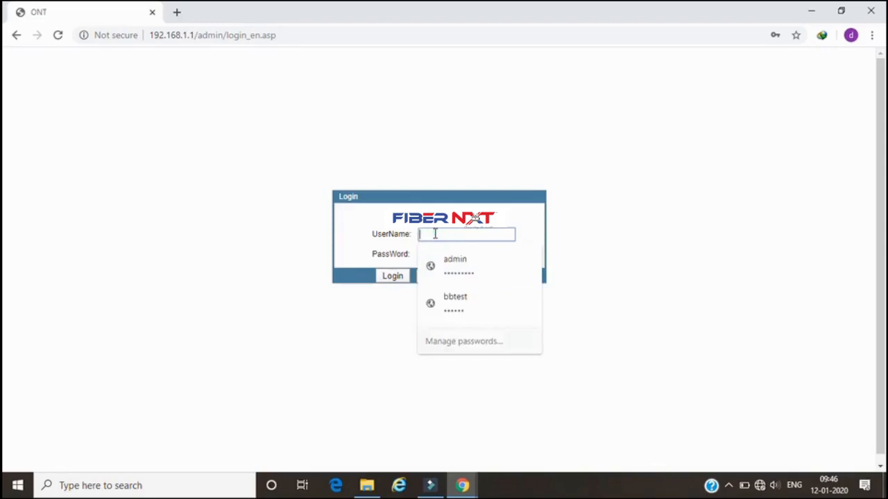
{"action": "type", "text": "adm"}
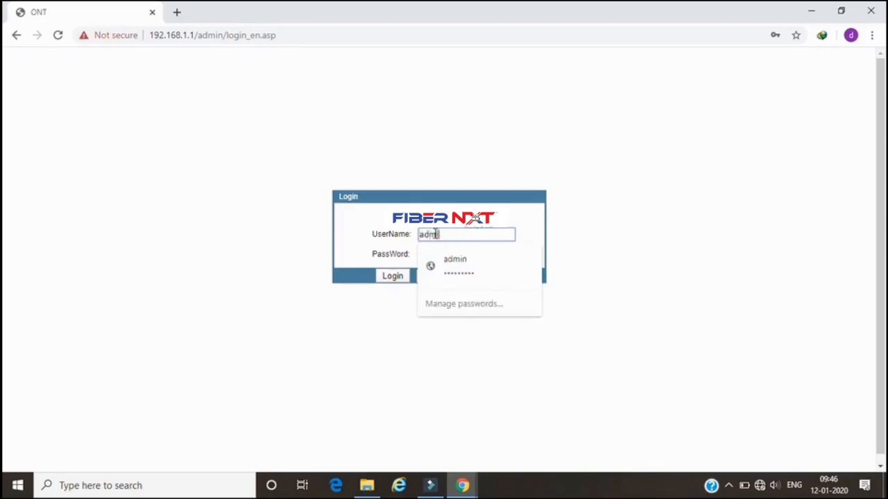
{"action": "type", "text": "in"}
{"action": "left_click", "coordinate": [308, 215]}
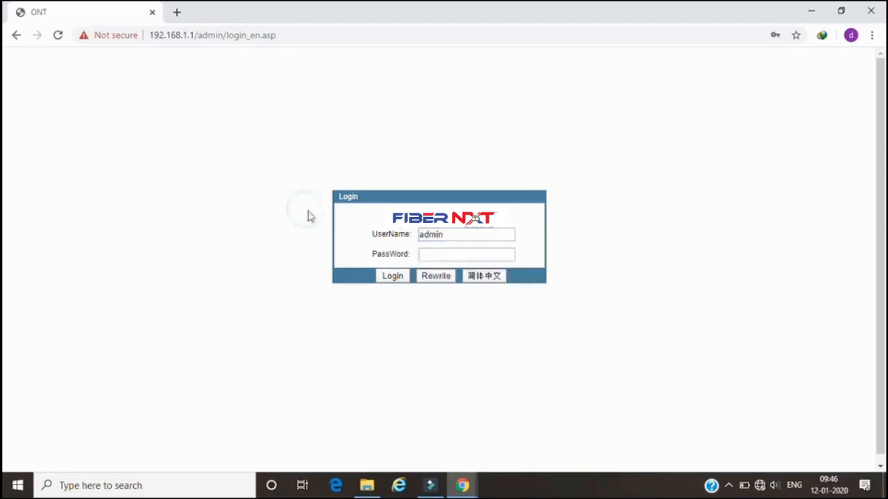
{"action": "left_click", "coordinate": [435, 255]}
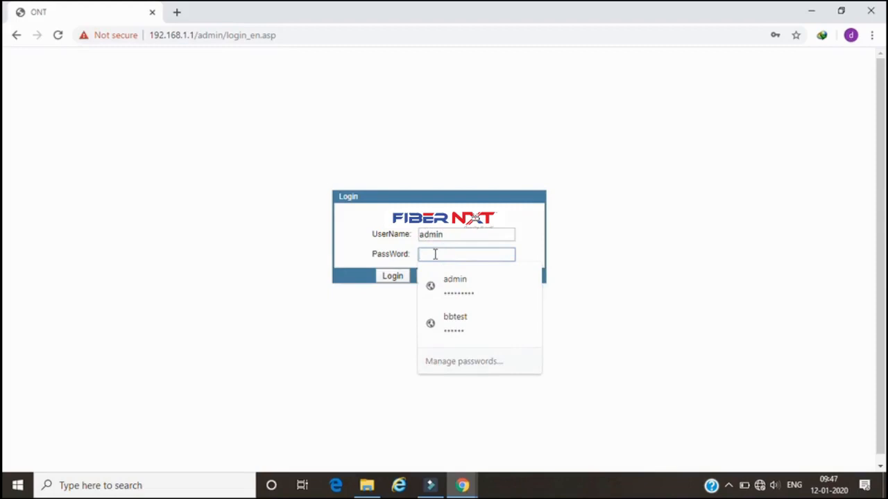
{"action": "type", "text": "ad"}
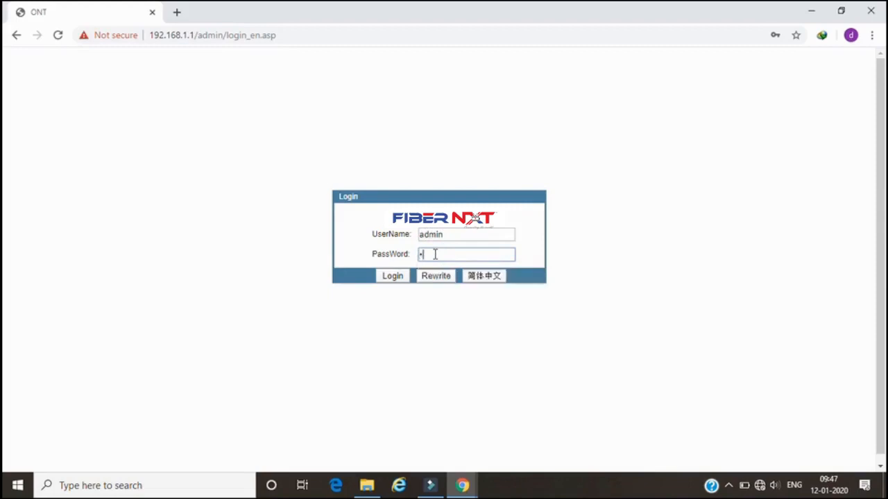
{"action": "type", "text": "min1234"}
{"action": "left_click", "coordinate": [392, 277]}
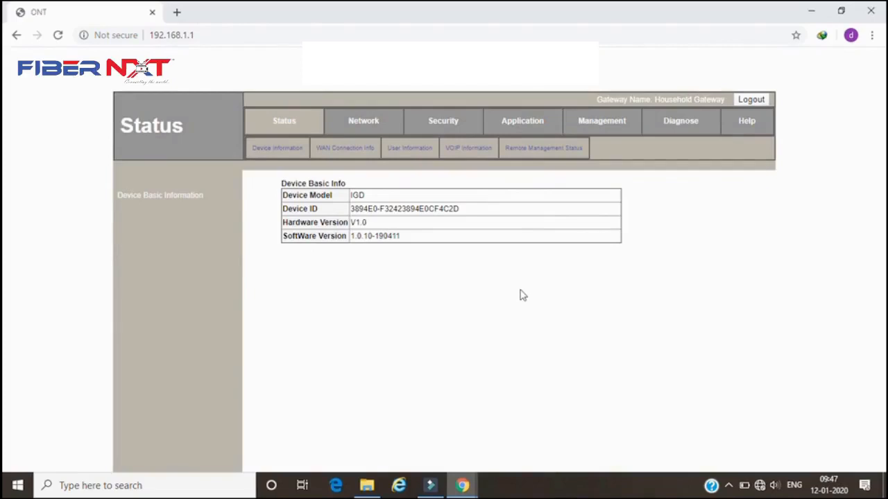
- Start adding a new WAN connection in the Network internet settings
{"action": "left_click", "coordinate": [364, 123]}
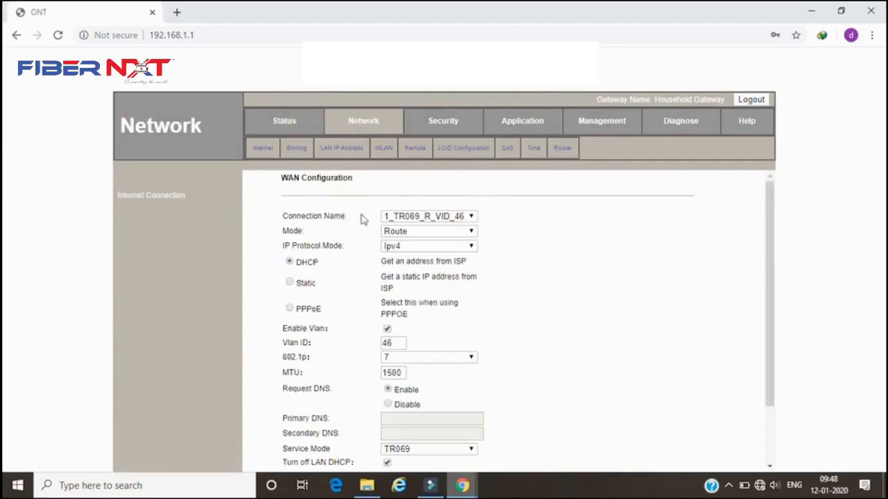
{"action": "left_click", "coordinate": [469, 218]}
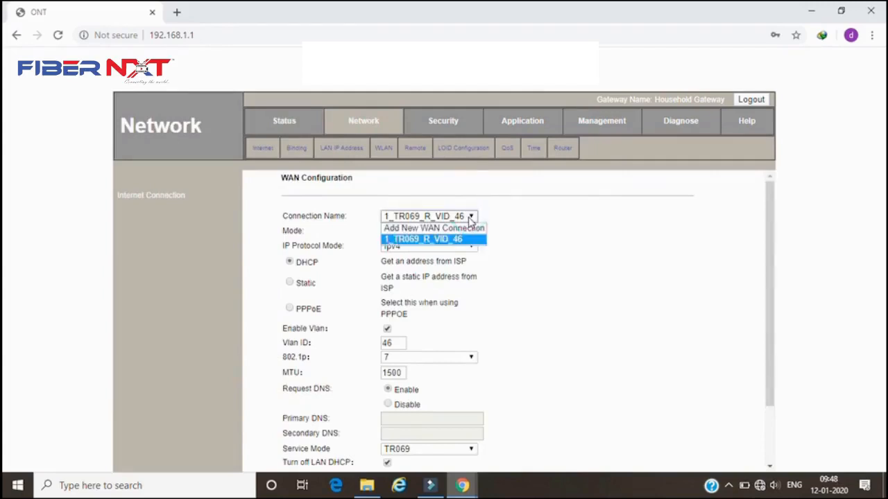
{"action": "left_click", "coordinate": [432, 229]}
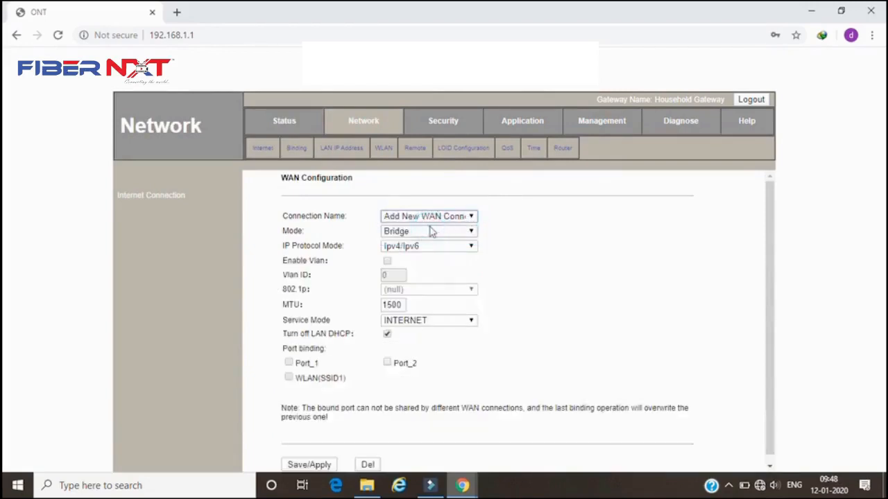
- Set the new connection's mode to Route and its IP protocol mode to Ipv4
{"action": "left_click", "coordinate": [408, 234]}
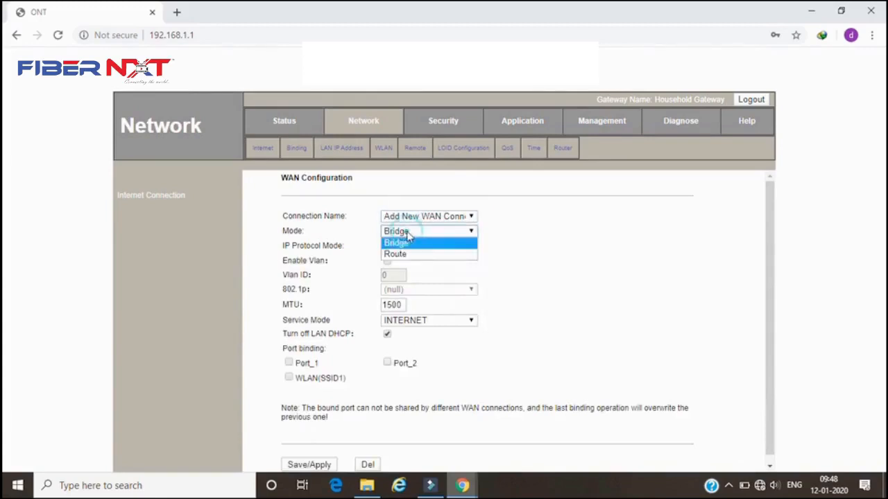
{"action": "left_click", "coordinate": [403, 257]}
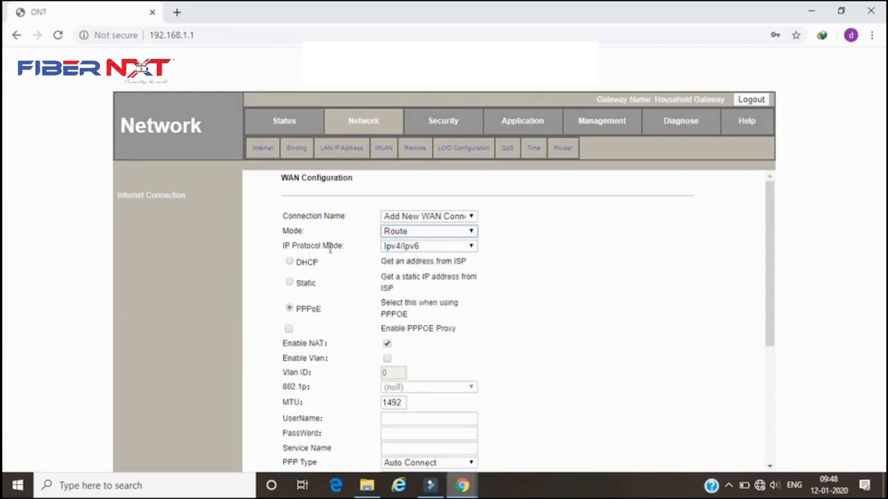
{"action": "left_click", "coordinate": [396, 248]}
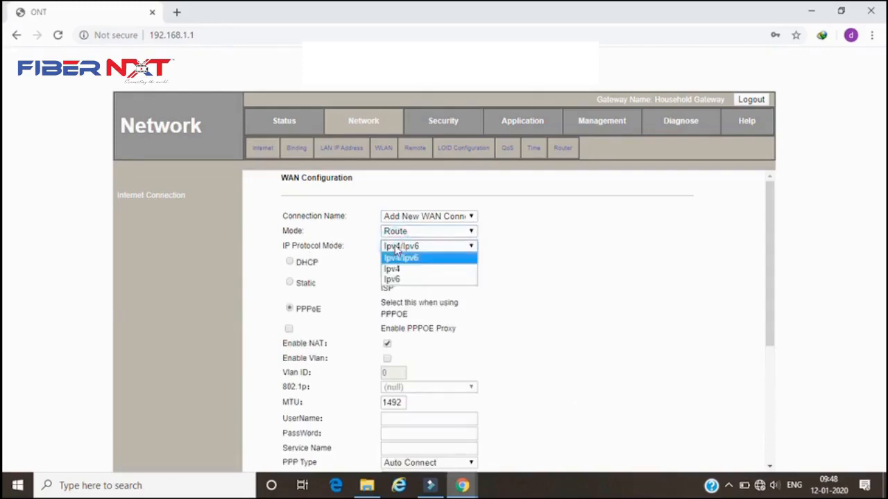
{"action": "left_click", "coordinate": [391, 269]}
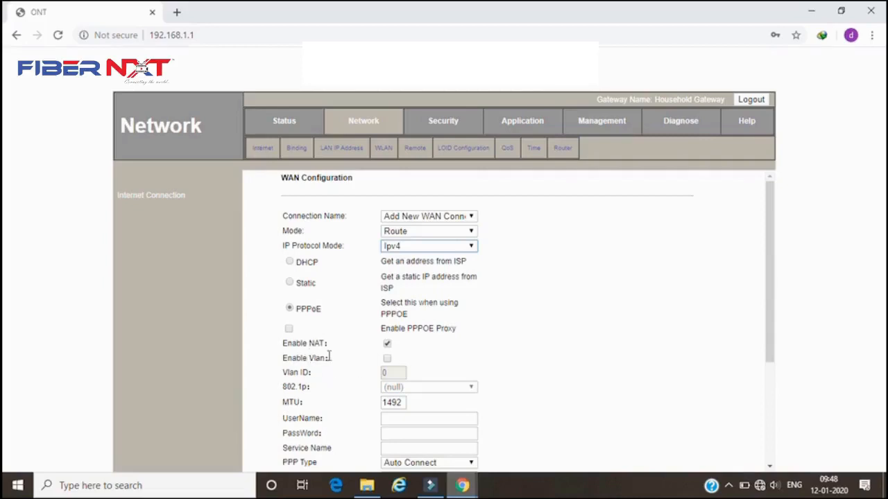
- Enable VLAN for the connection and set the VLAN ID to 128
{"action": "left_click", "coordinate": [387, 359]}
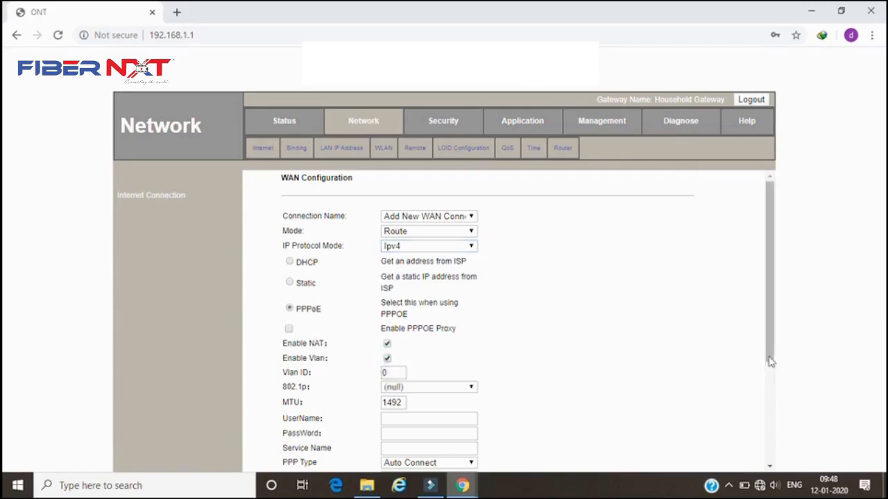
{"action": "left_click_drag", "start_coordinate": [769, 369], "coordinate": [770, 416]}
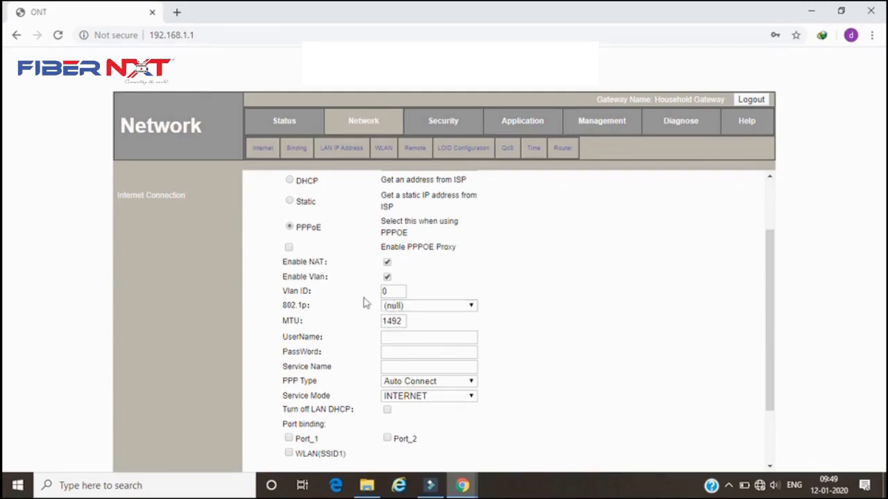
{"action": "left_click_drag", "start_coordinate": [388, 291], "coordinate": [378, 295]}
{"action": "type", "text": "128"}
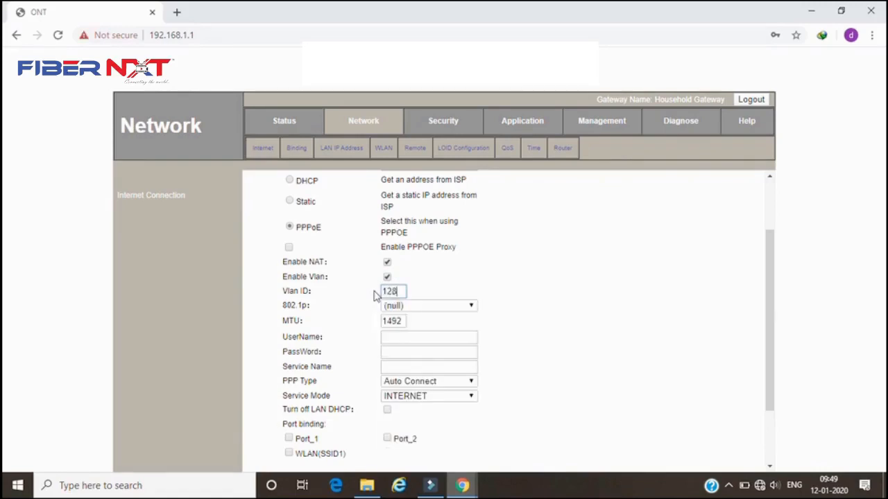
- Enter the PPPoE account username and password for the connection
{"action": "left_click", "coordinate": [391, 336]}
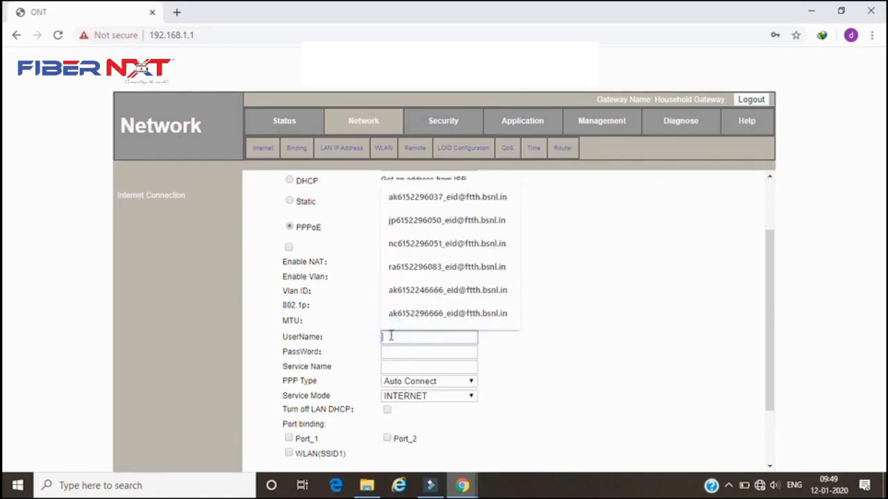
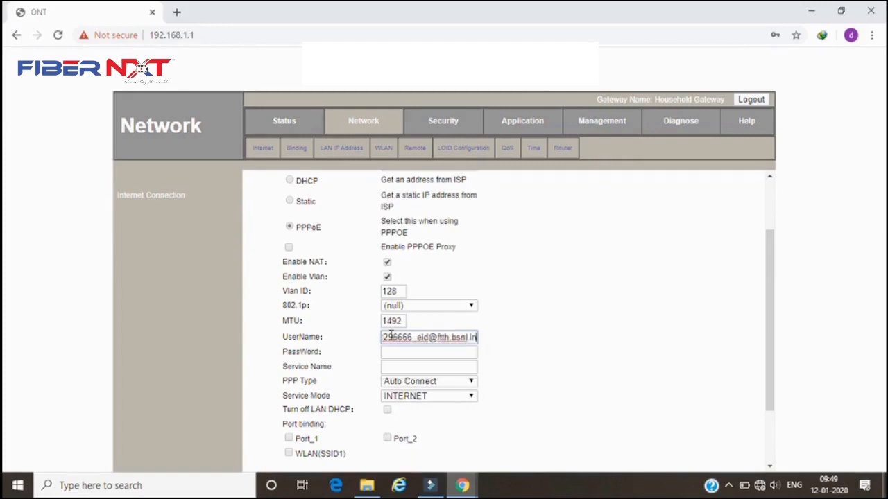
{"action": "left_click", "coordinate": [417, 353]}
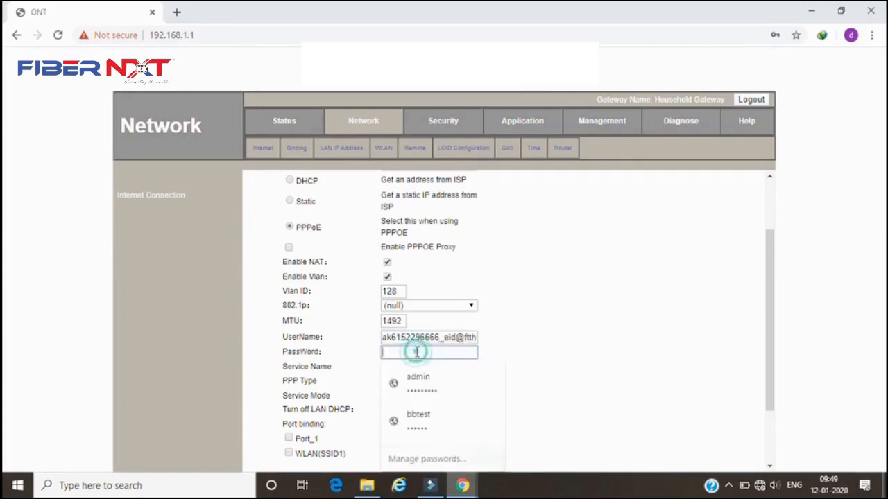
{"action": "type", "text": "••••••"}
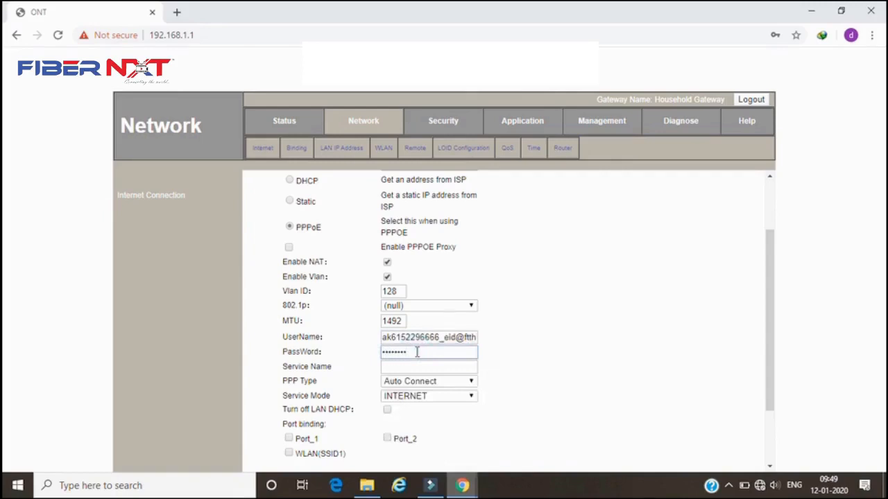
{"action": "left_click", "coordinate": [601, 338]}
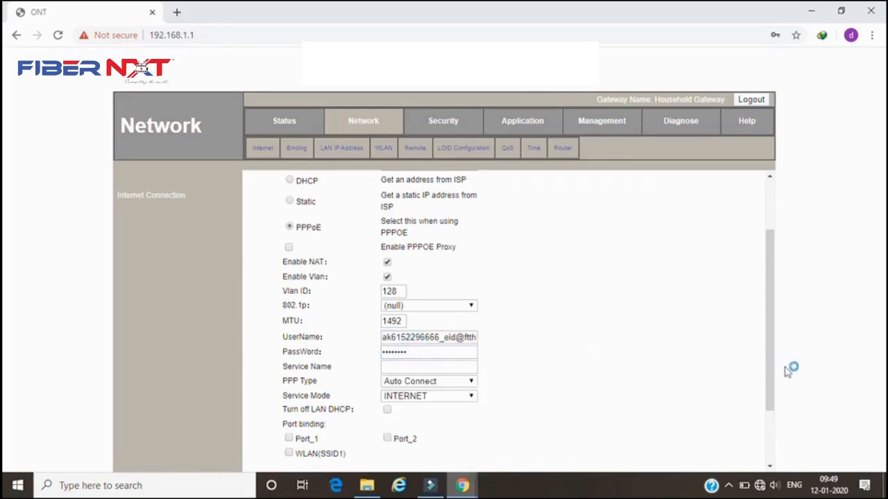
- Bind Port_1, Port_2 and WLAN(SSID1) to the connection and save the WAN configuration
{"action": "left_click", "coordinate": [770, 415]}
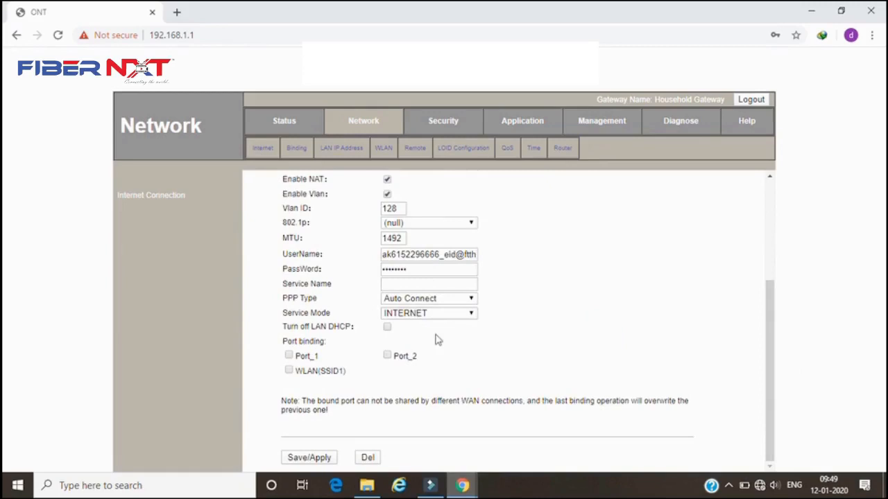
{"action": "left_click", "coordinate": [289, 357]}
{"action": "left_click", "coordinate": [387, 356]}
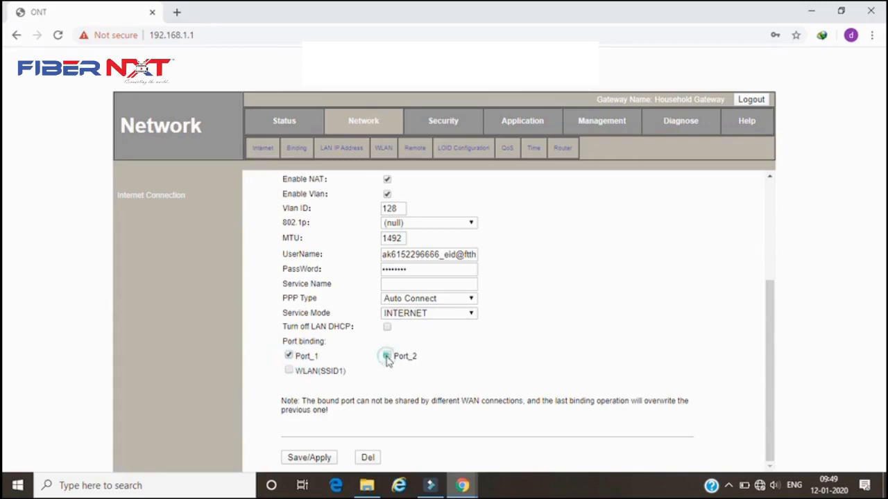
{"action": "left_click", "coordinate": [289, 370]}
{"action": "left_click", "coordinate": [309, 458]}
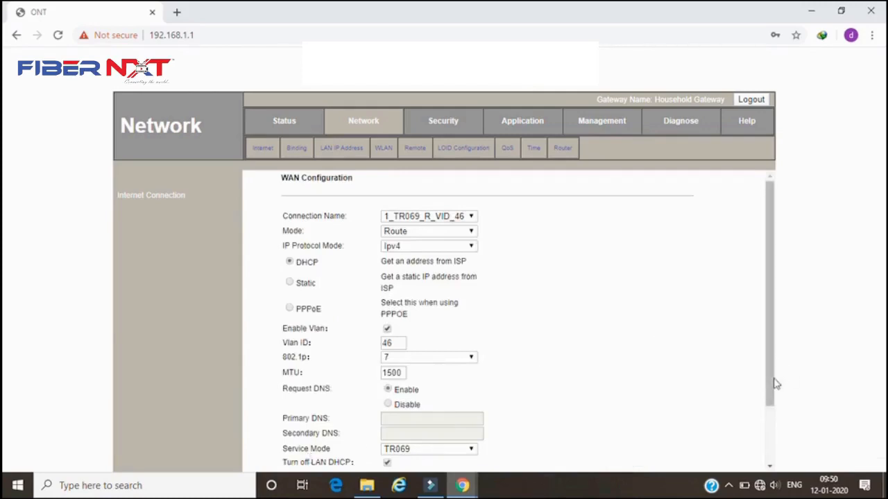
- Decline saving the password in the browser and open the WAN connection status information
{"action": "left_click_drag", "start_coordinate": [776, 383], "coordinate": [772, 433]}
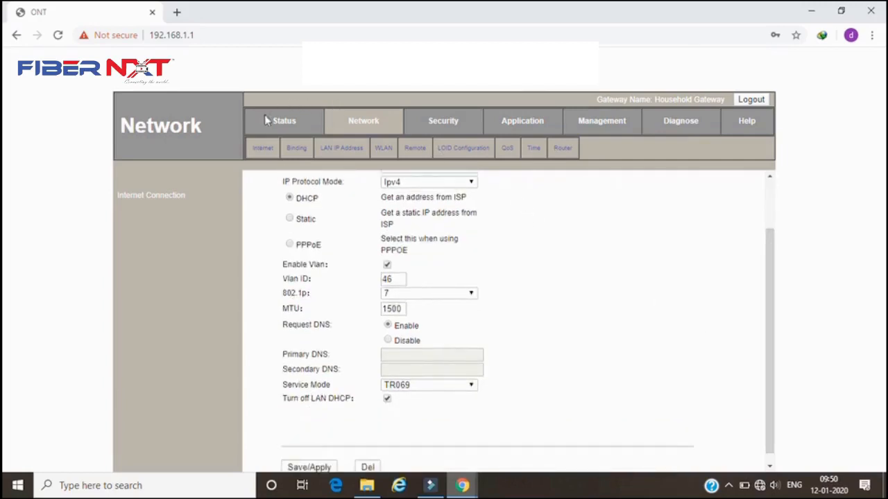
{"action": "left_click", "coordinate": [284, 122]}
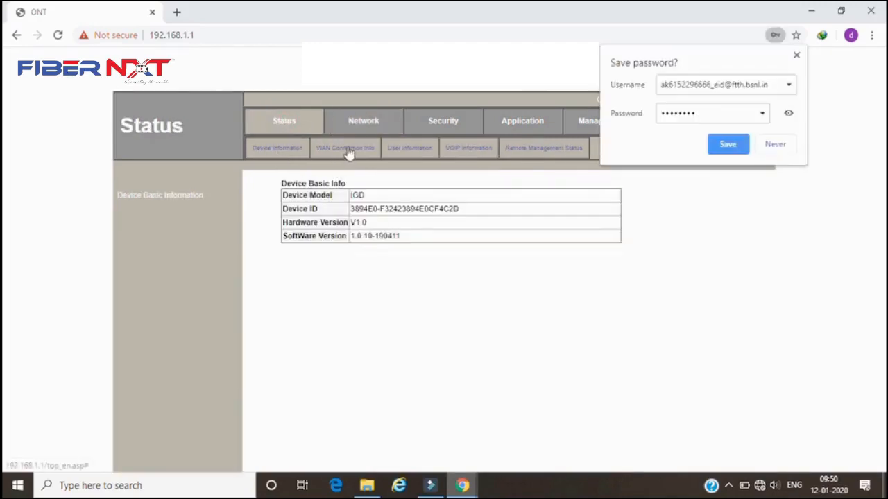
{"action": "left_click", "coordinate": [775, 147]}
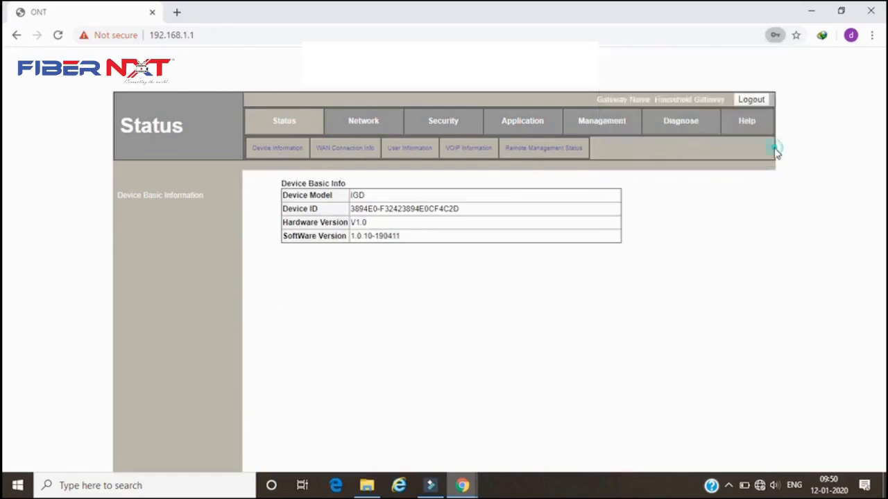
{"action": "left_click", "coordinate": [346, 154]}
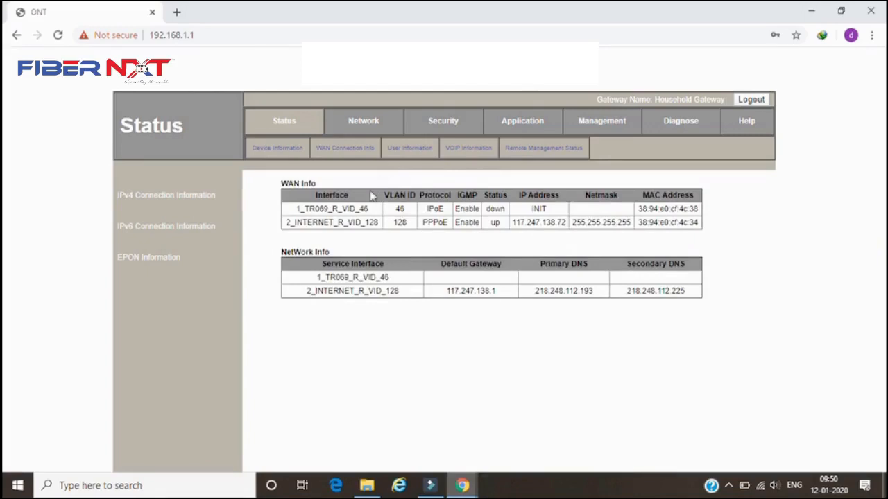
- Open the WAN configuration and add a new WAN connection in Route mode
{"action": "left_click", "coordinate": [366, 129]}
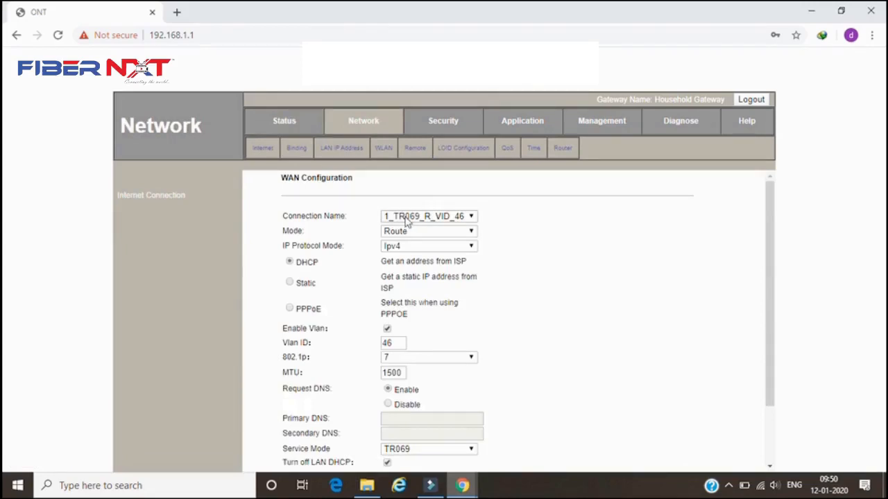
{"action": "left_click", "coordinate": [408, 218]}
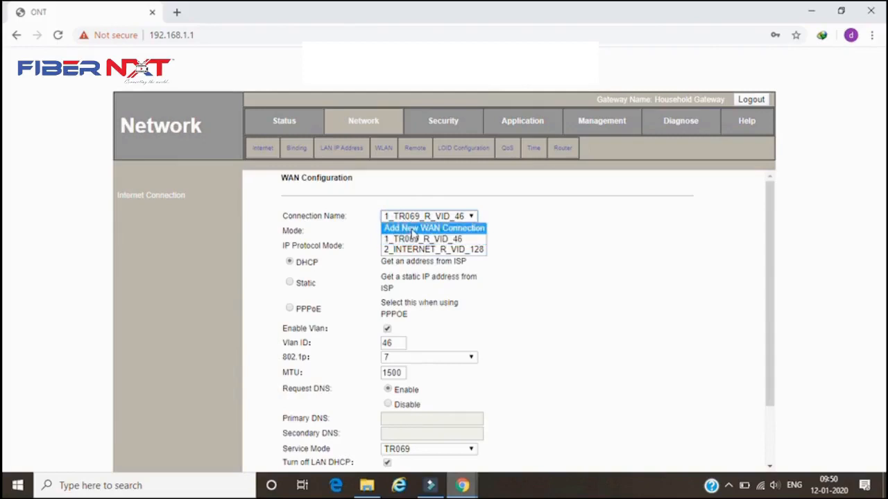
{"action": "left_click", "coordinate": [414, 229]}
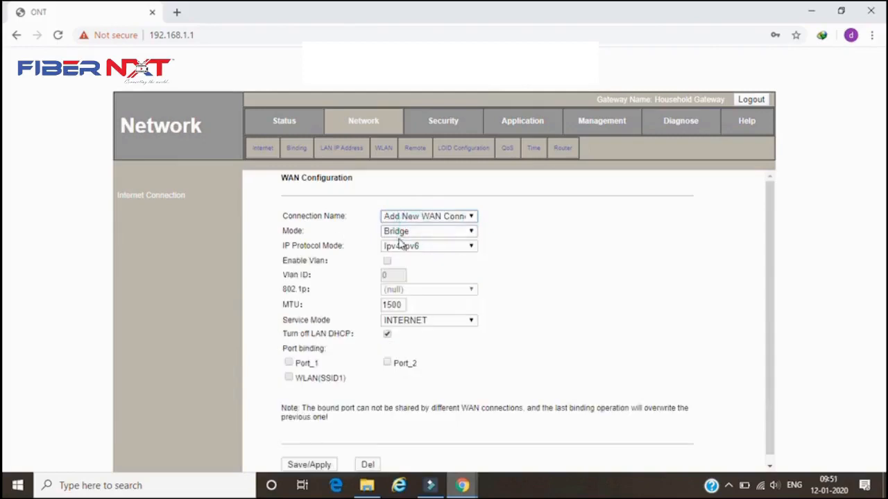
{"action": "left_click", "coordinate": [401, 234]}
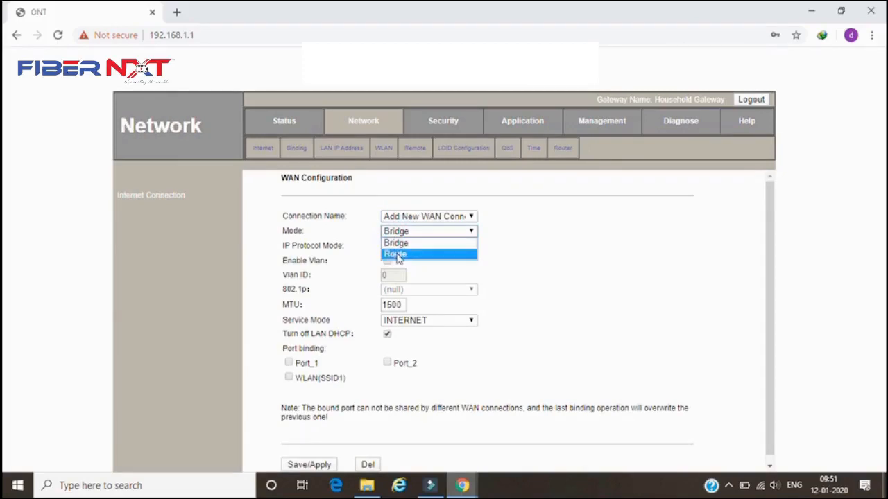
{"action": "left_click", "coordinate": [395, 254]}
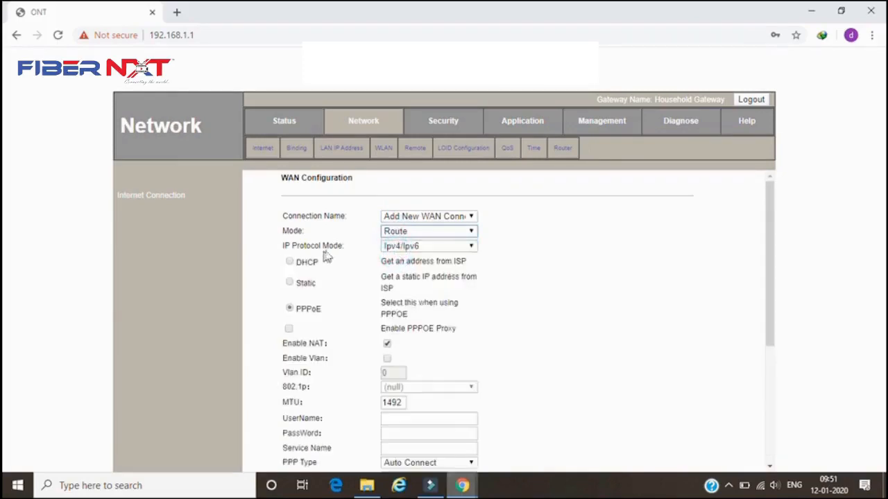
- Set the new connection's IP protocol mode to Ipv4 with Static addressing
{"action": "left_click", "coordinate": [404, 248]}
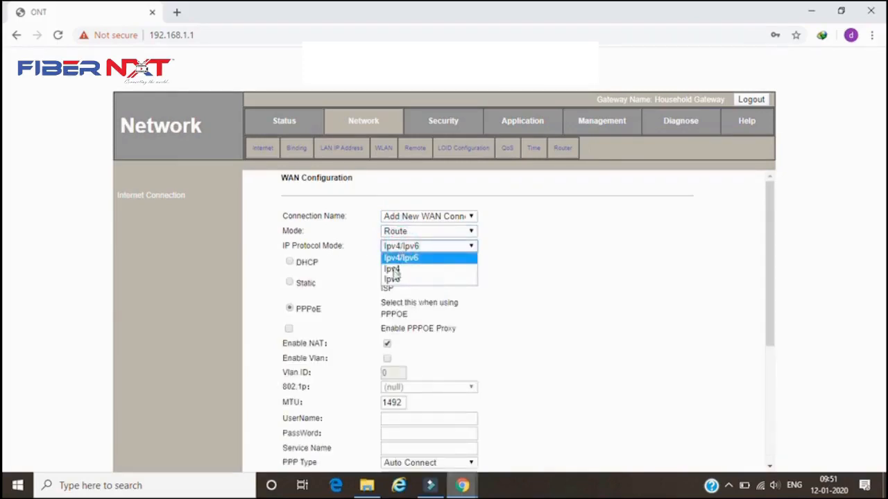
{"action": "left_click", "coordinate": [394, 271]}
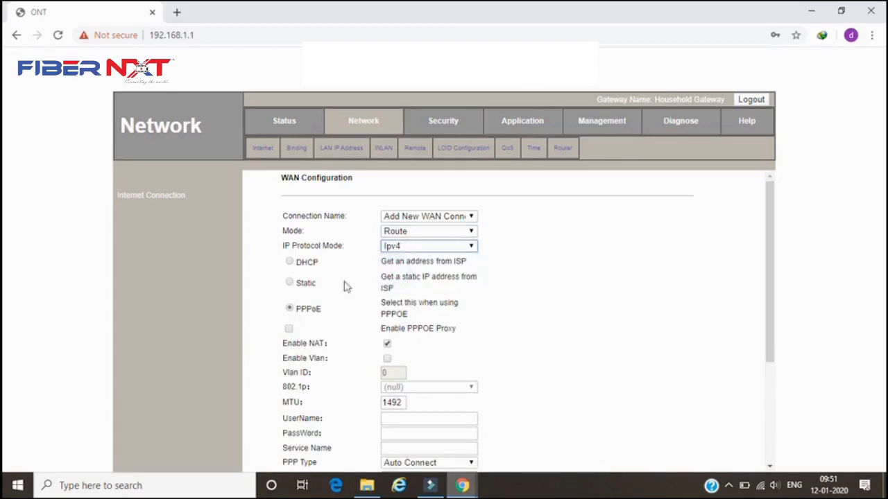
{"action": "left_click", "coordinate": [290, 284]}
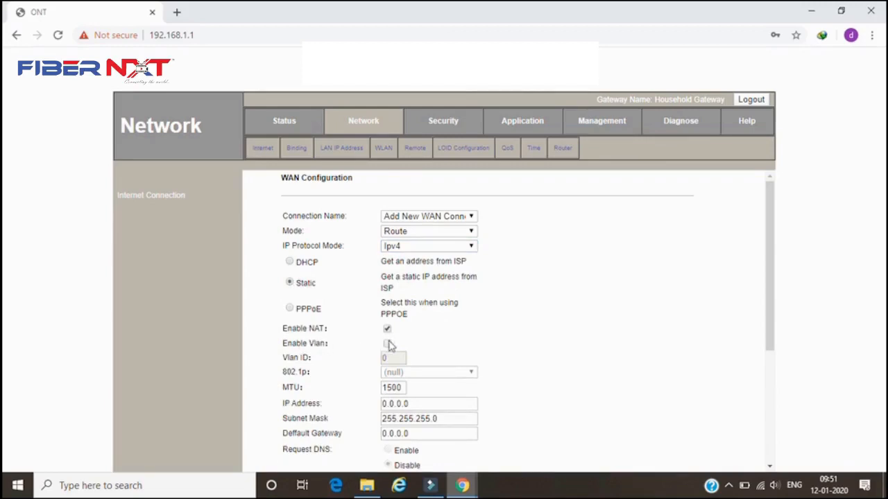
- Enable VLAN for the connection with VLAN ID 1830 and 802.1p priority 7
{"action": "left_click", "coordinate": [388, 344]}
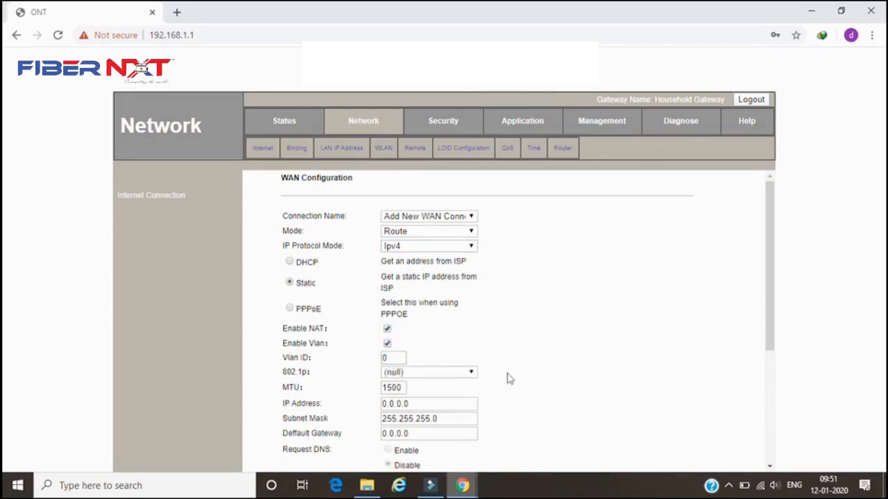
{"action": "left_click_drag", "start_coordinate": [770, 347], "coordinate": [772, 388]}
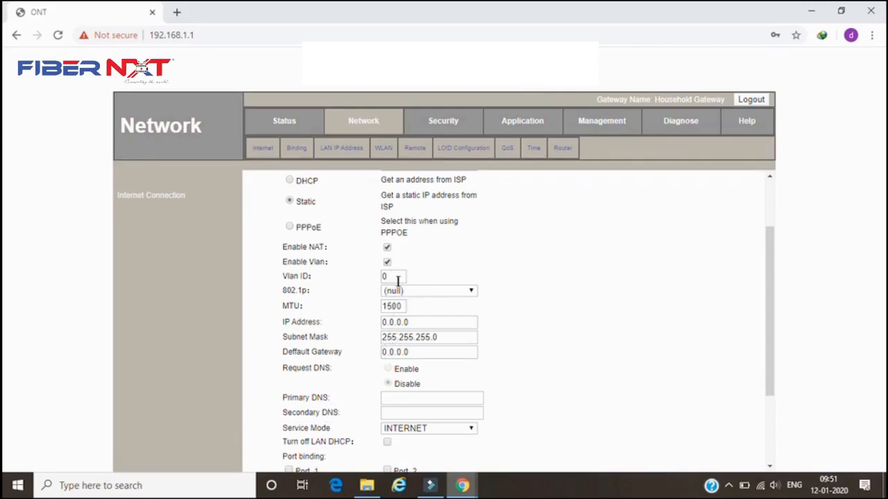
{"action": "left_click_drag", "start_coordinate": [390, 273], "coordinate": [373, 279]}
{"action": "type", "text": "18"}
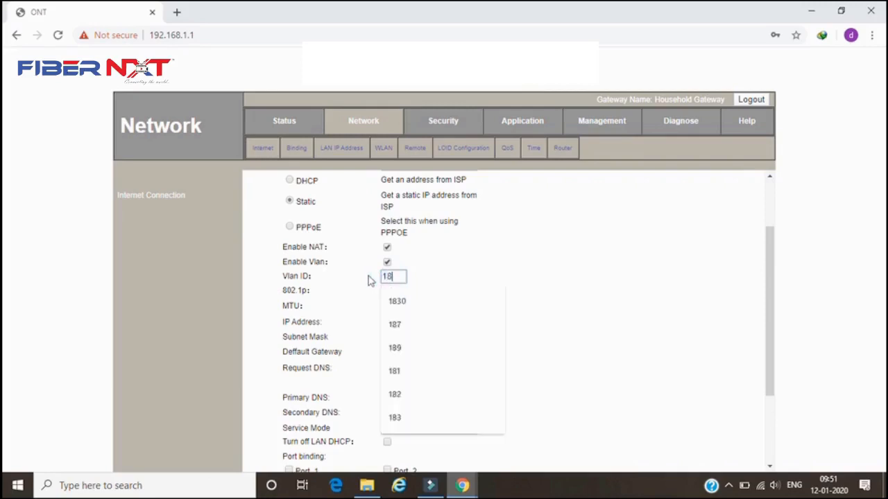
{"action": "type", "text": "30"}
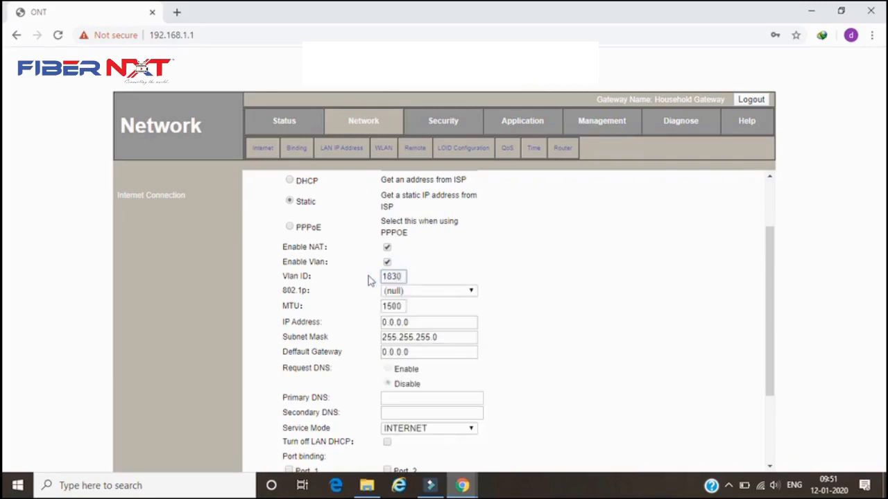
{"action": "left_click", "coordinate": [516, 263]}
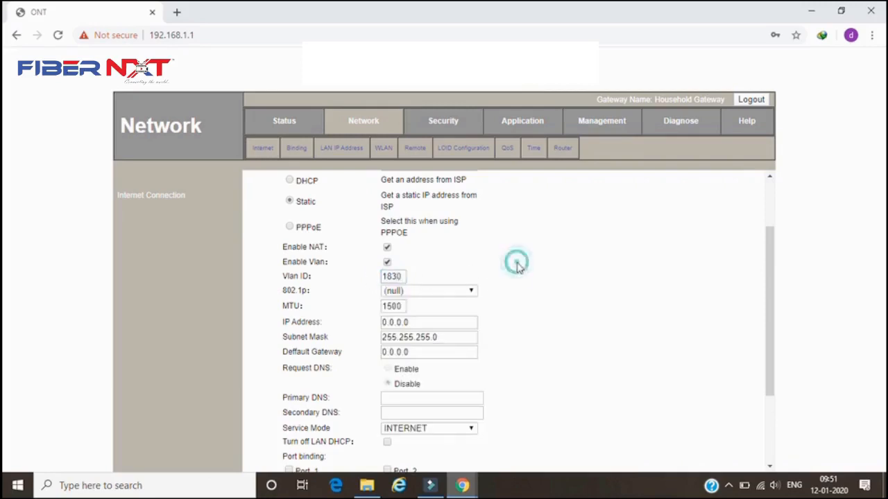
{"action": "left_click", "coordinate": [471, 293]}
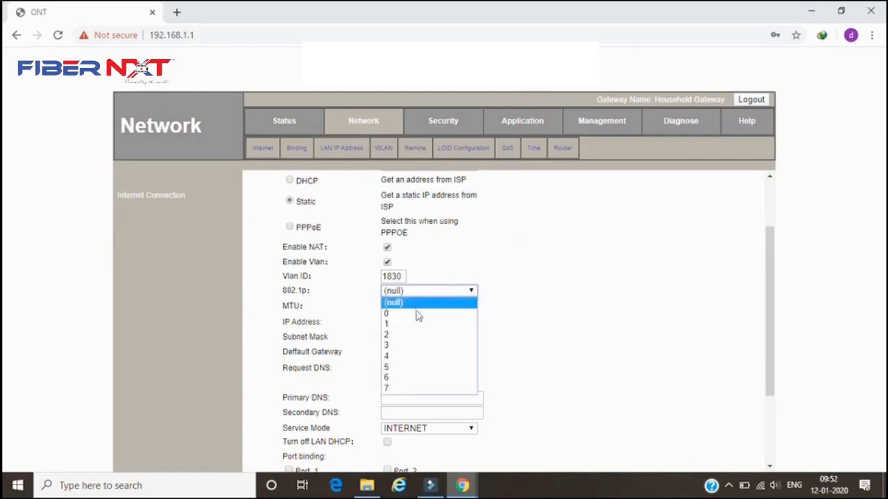
{"action": "left_click", "coordinate": [396, 390]}
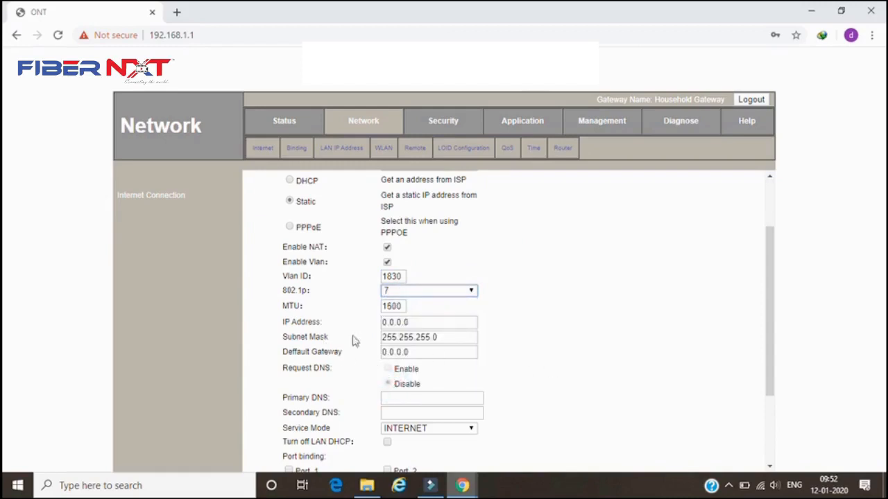
- Set the static IP address to 10.112.46.201 and the default gateway to 10.112.46.1
{"action": "left_click_drag", "start_coordinate": [416, 320], "coordinate": [376, 321]}
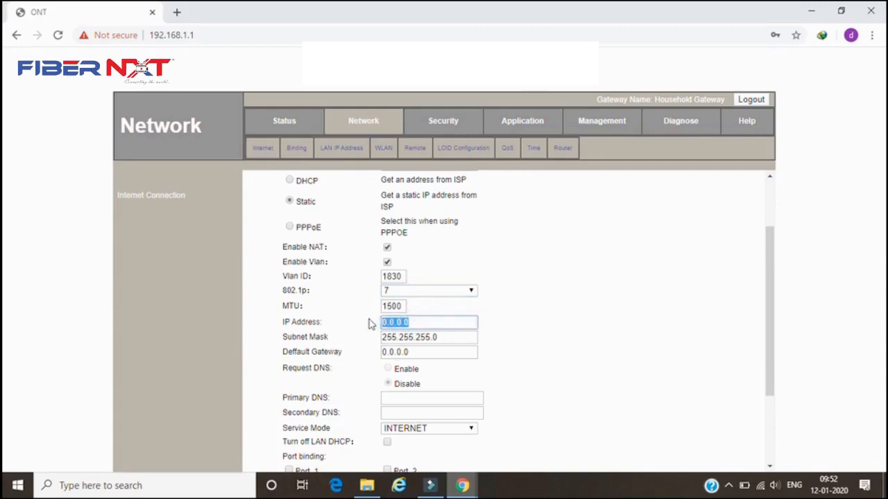
{"action": "type", "text": "10."}
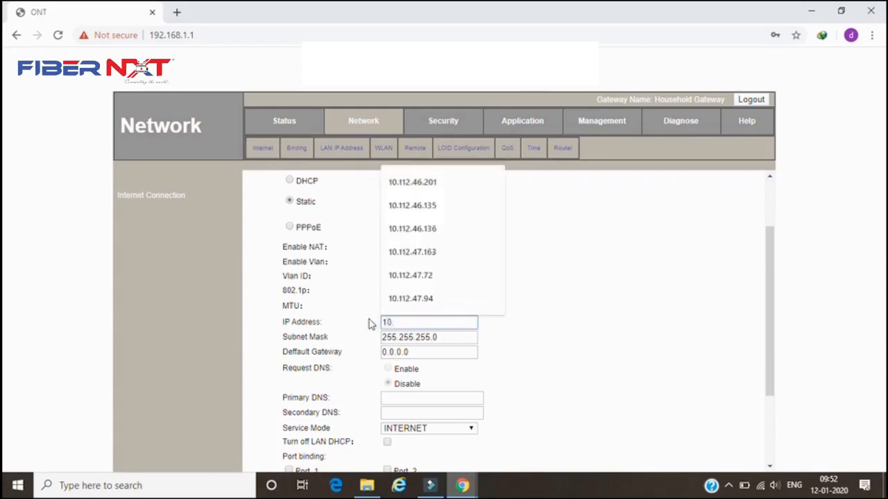
{"action": "type", "text": "112.46."}
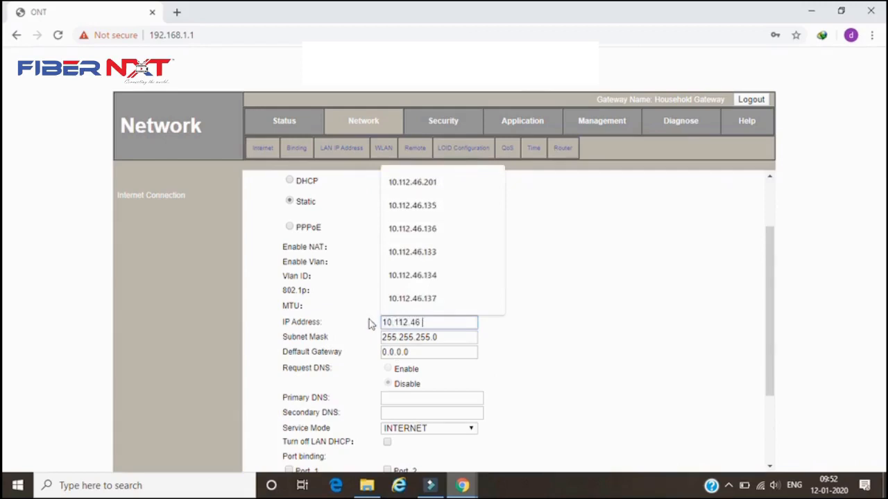
{"action": "type", "text": "20"}
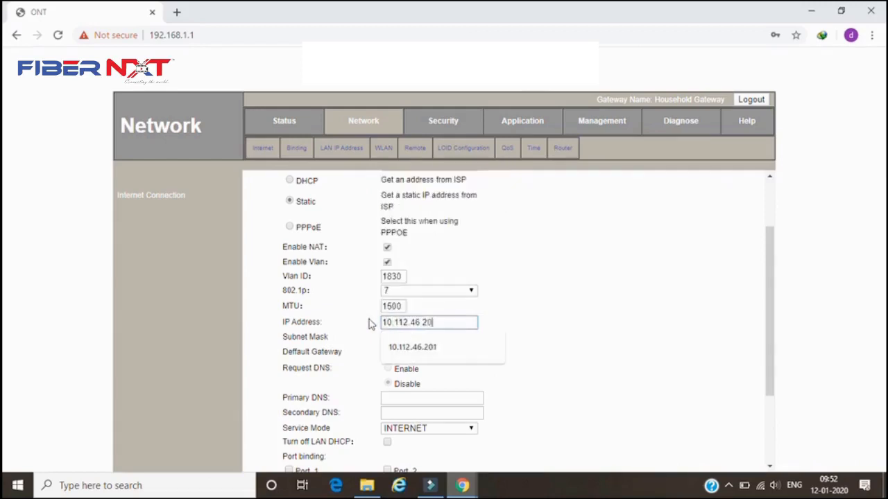
{"action": "type", "text": "1"}
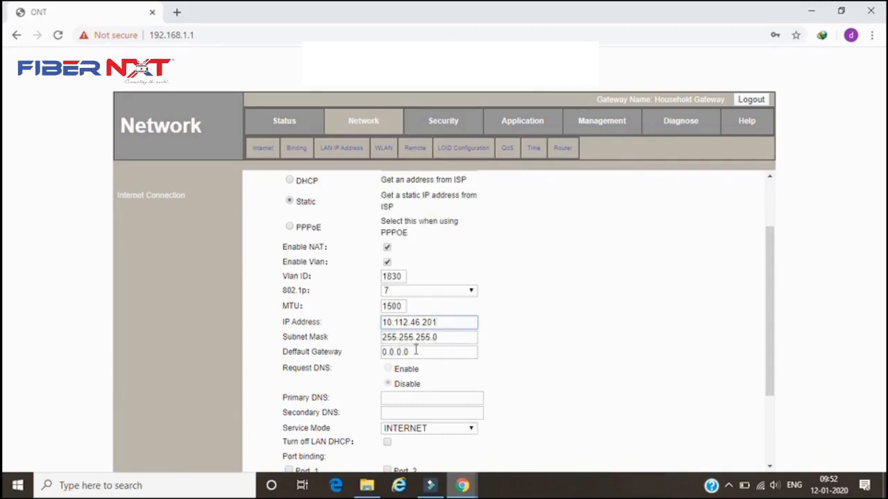
{"action": "left_click_drag", "start_coordinate": [416, 352], "coordinate": [376, 355]}
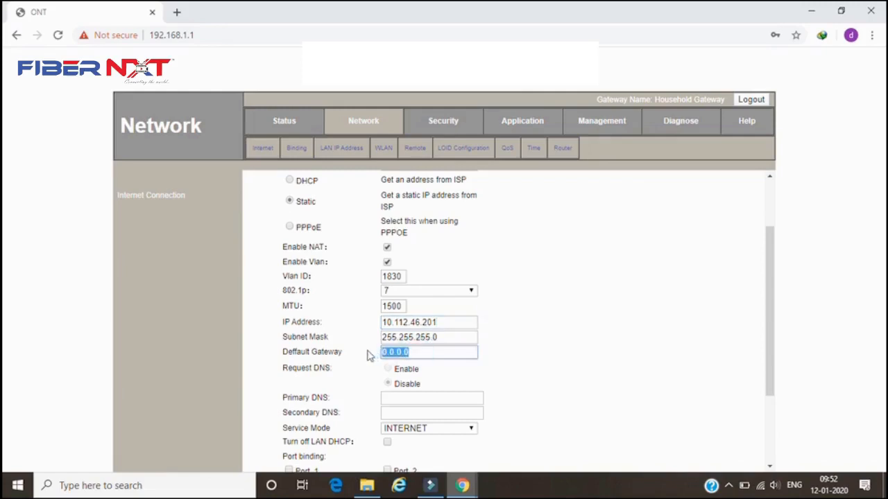
{"action": "type", "text": "10"}
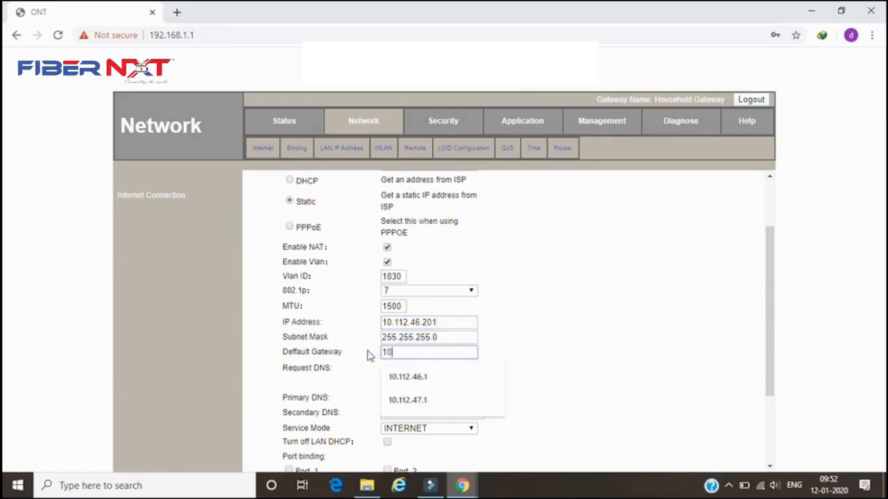
{"action": "type", "text": ".112.46.1"}
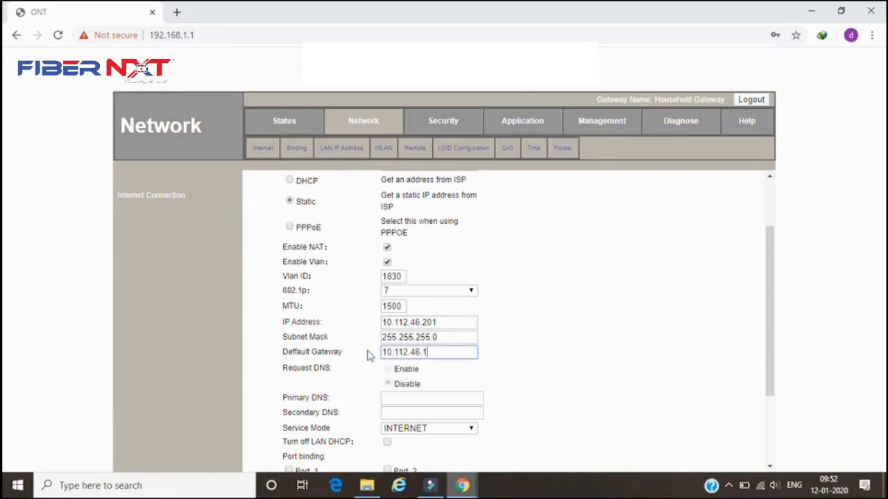
- Set the primary DNS to 172.30.249.3 and the secondary DNS to 172.30.249.19
{"action": "left_click", "coordinate": [397, 399]}
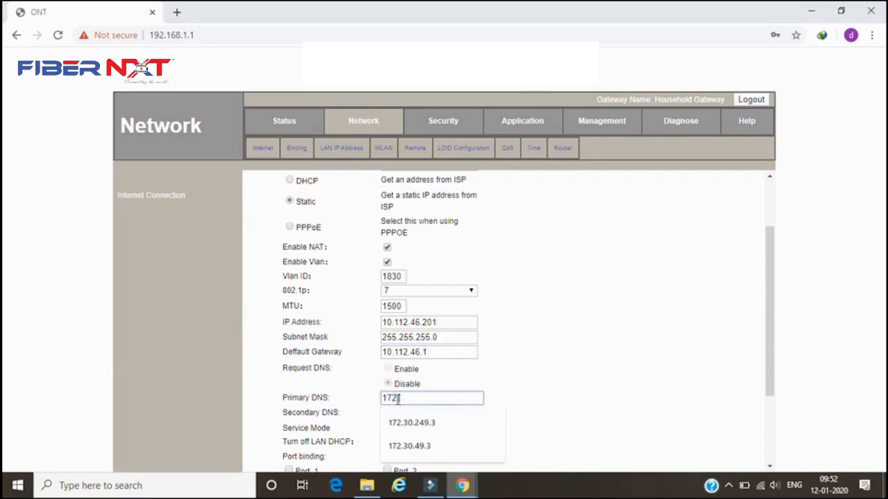
{"action": "type", "text": "172.30.2"}
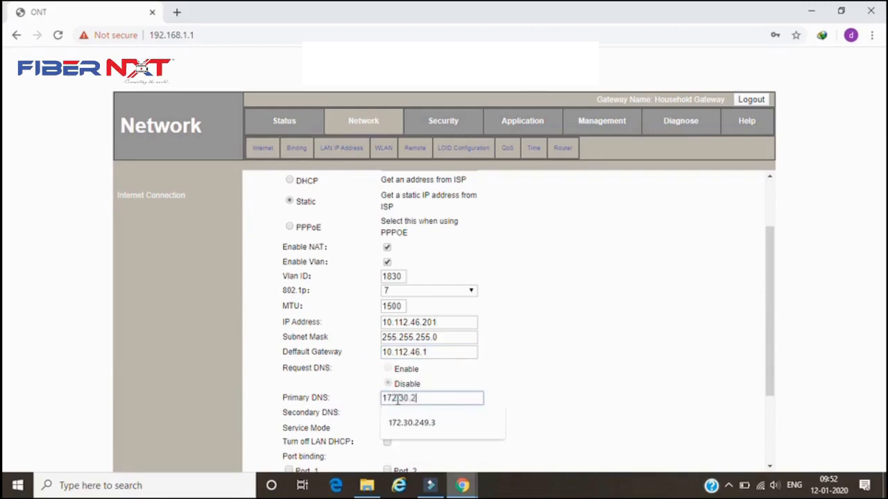
{"action": "type", "text": "49.3"}
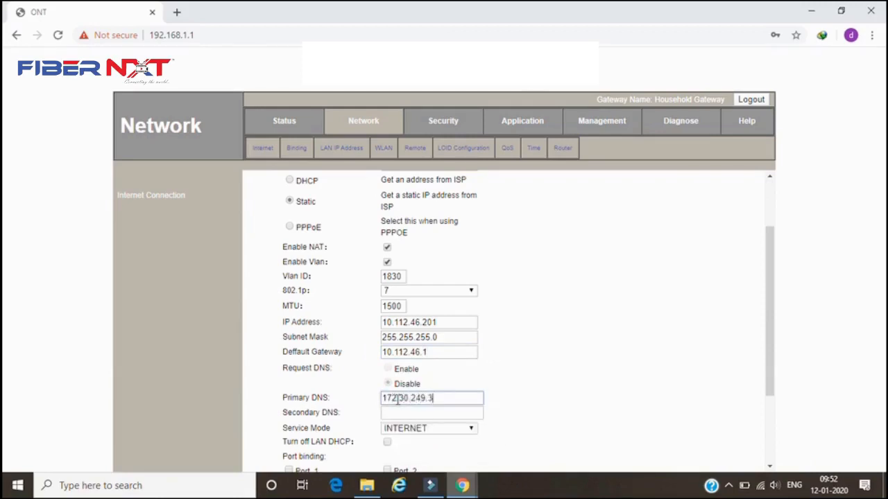
{"action": "left_click", "coordinate": [394, 413]}
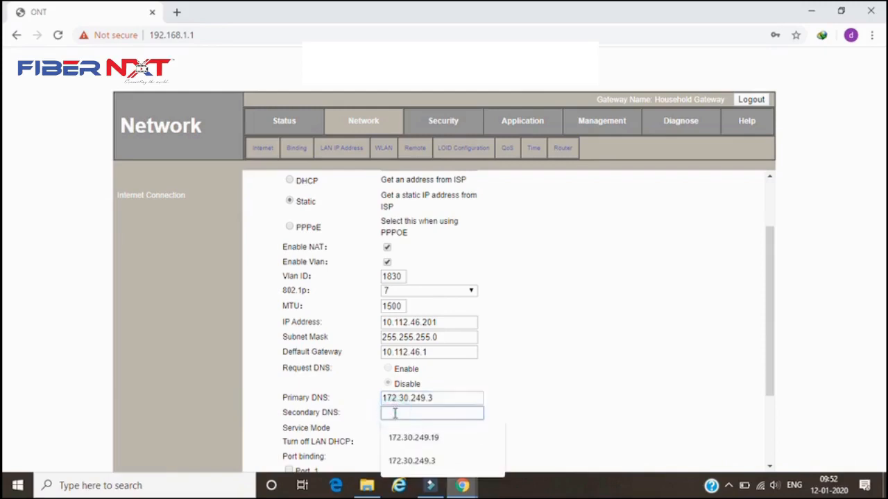
{"action": "type", "text": "172.30.249.19"}
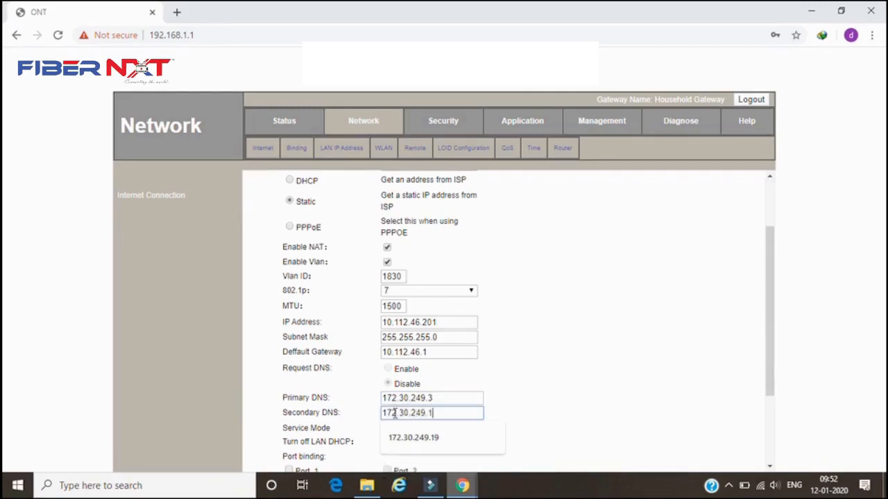
{"action": "left_click", "coordinate": [546, 389]}
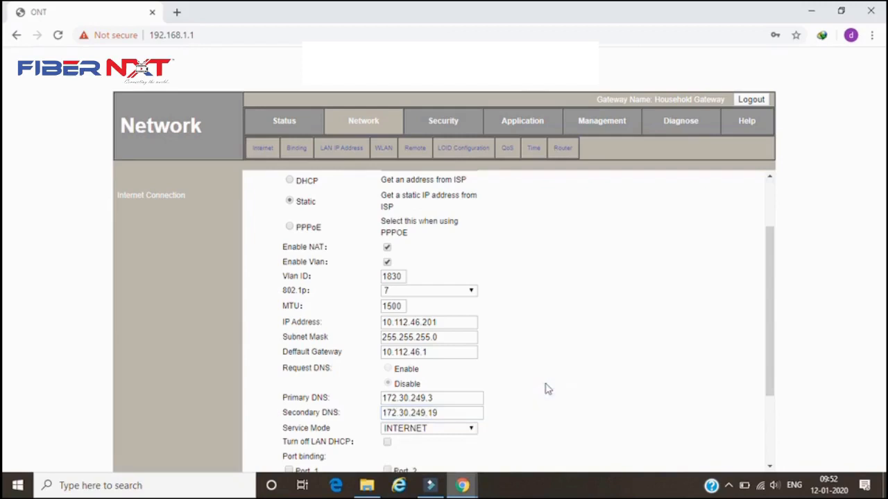
- Set the service mode to VOICE and save the WAN configuration
{"action": "left_click", "coordinate": [771, 435]}
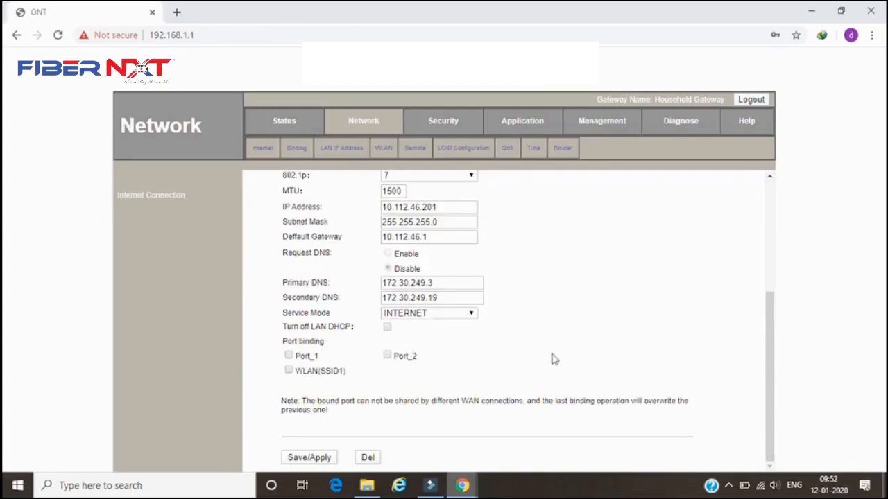
{"action": "left_click", "coordinate": [422, 314]}
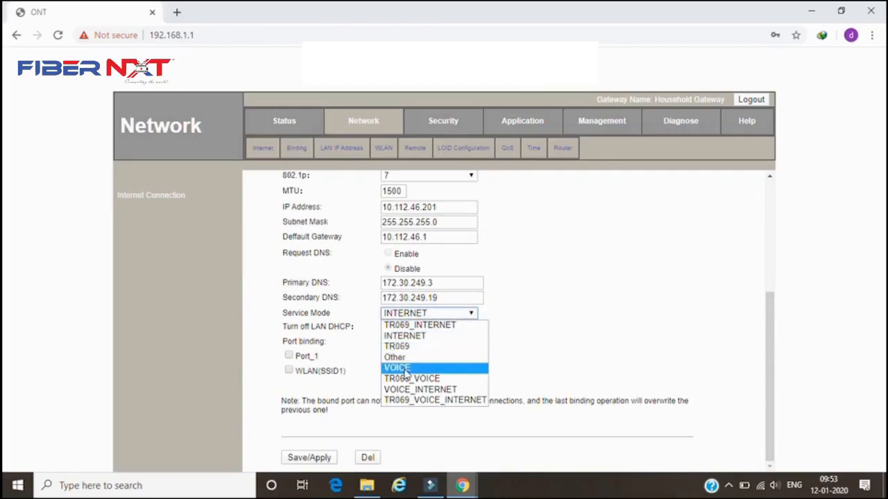
{"action": "left_click", "coordinate": [463, 314]}
{"action": "left_click", "coordinate": [463, 314]}
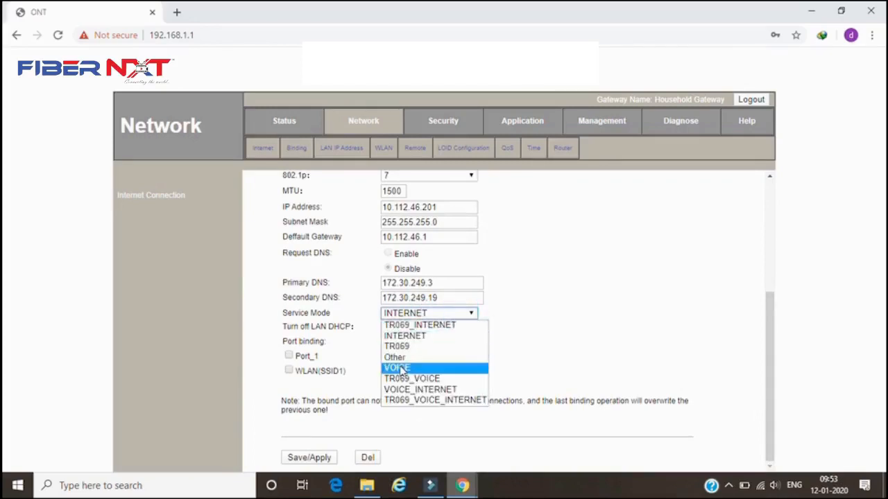
{"action": "left_click", "coordinate": [398, 368]}
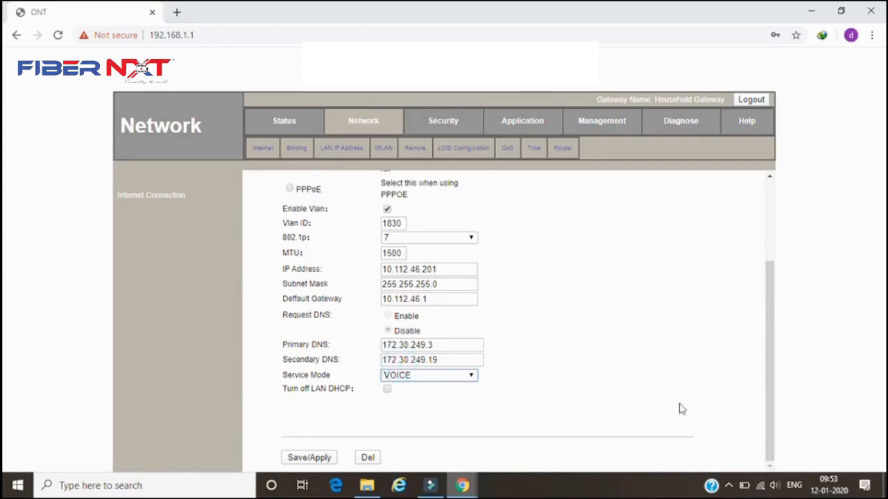
{"action": "left_click", "coordinate": [307, 457]}
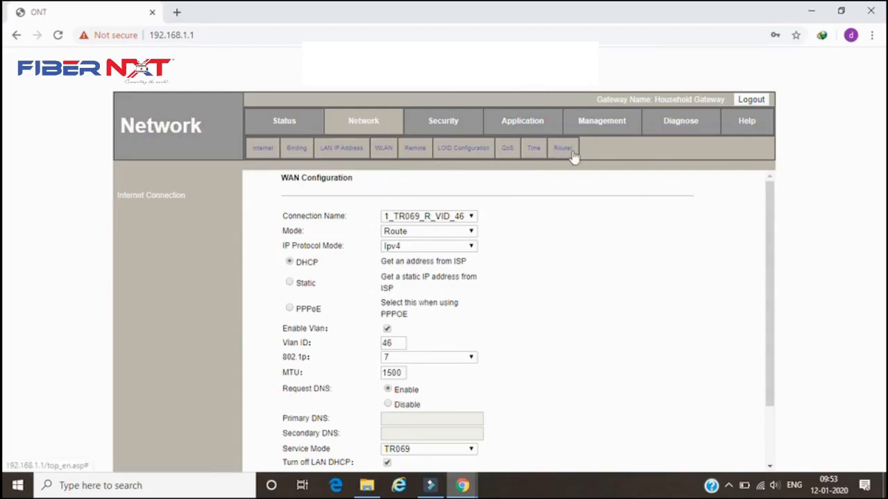
- Open the VoIP configuration under the application settings
{"action": "left_click", "coordinate": [525, 122]}
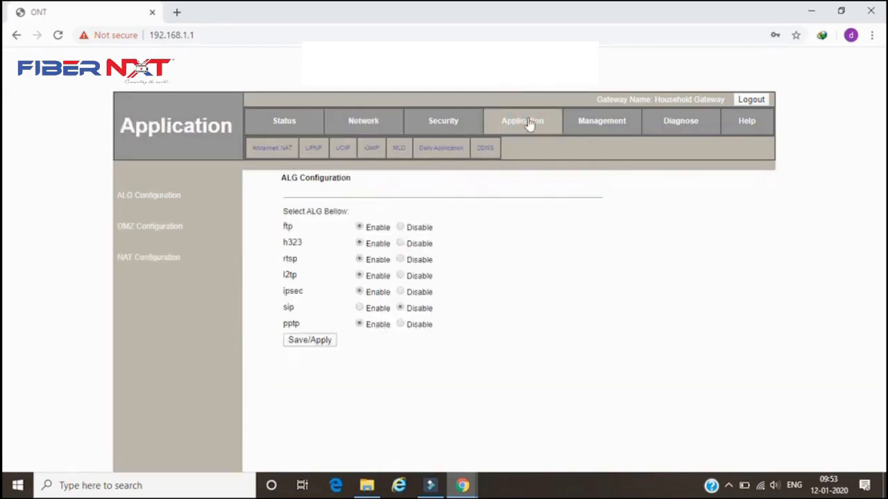
{"action": "left_click", "coordinate": [343, 151]}
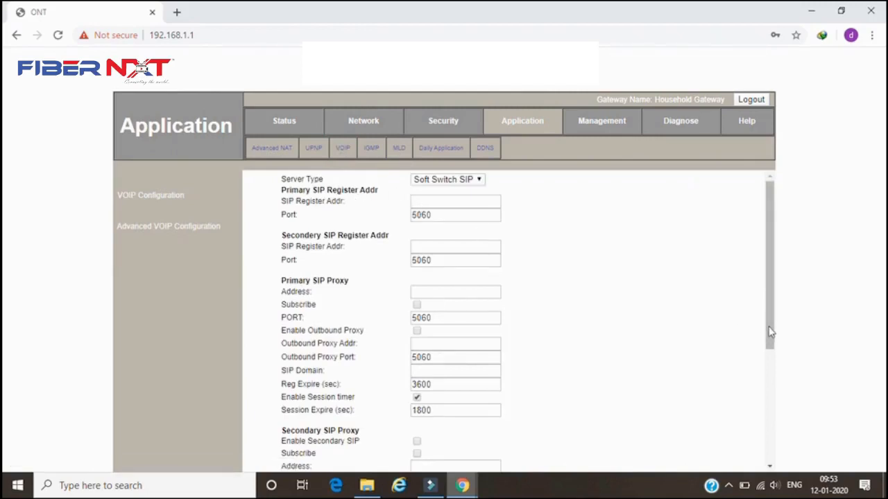
- Set the primary SIP register address to br.ftthvoip.bsnl.in and copy it
{"action": "left_click", "coordinate": [416, 202]}
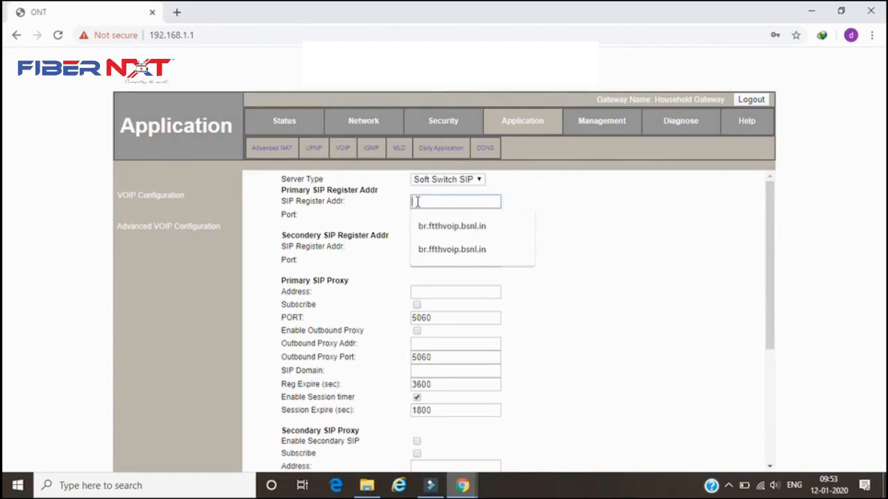
{"action": "type", "text": "br.ftt"}
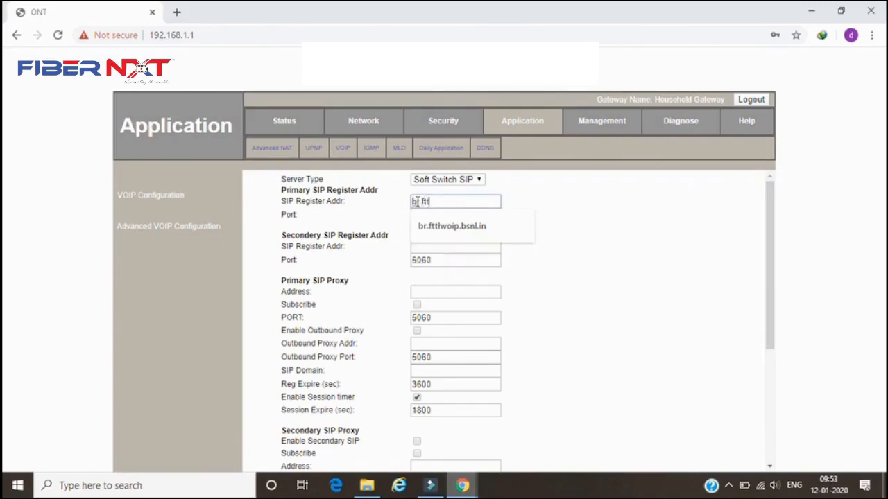
{"action": "type", "text": "hvoip.bsnl.in"}
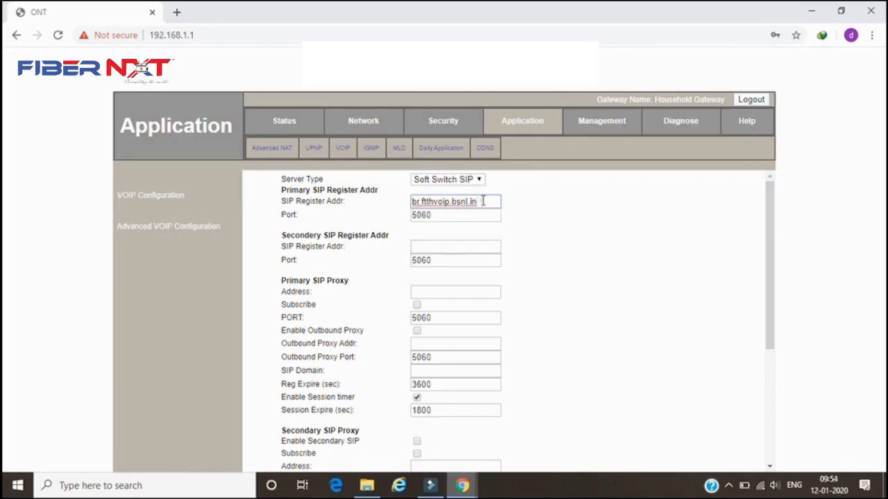
{"action": "left_click_drag", "start_coordinate": [483, 201], "coordinate": [411, 201]}
{"action": "key", "text": "ctrl+c"}
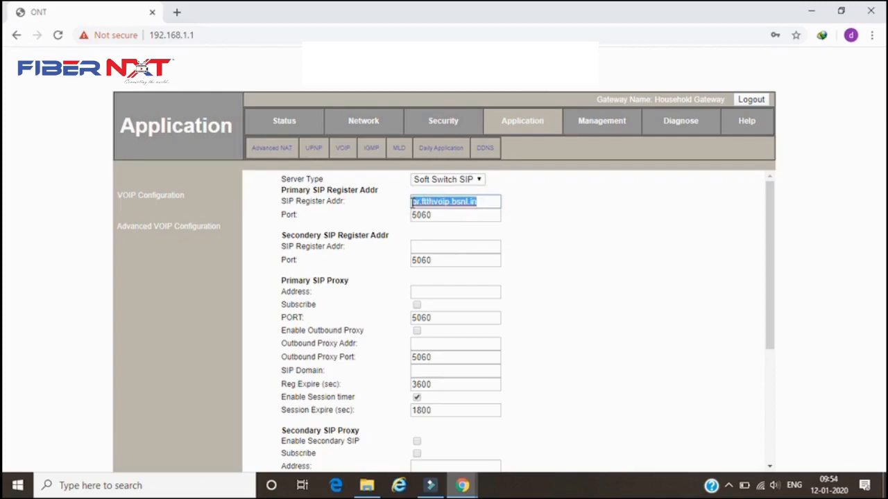
- Paste br.ftthvoip.bsnl.in into the secondary register address, primary proxy address and outbound proxy address
{"action": "left_click", "coordinate": [423, 248]}
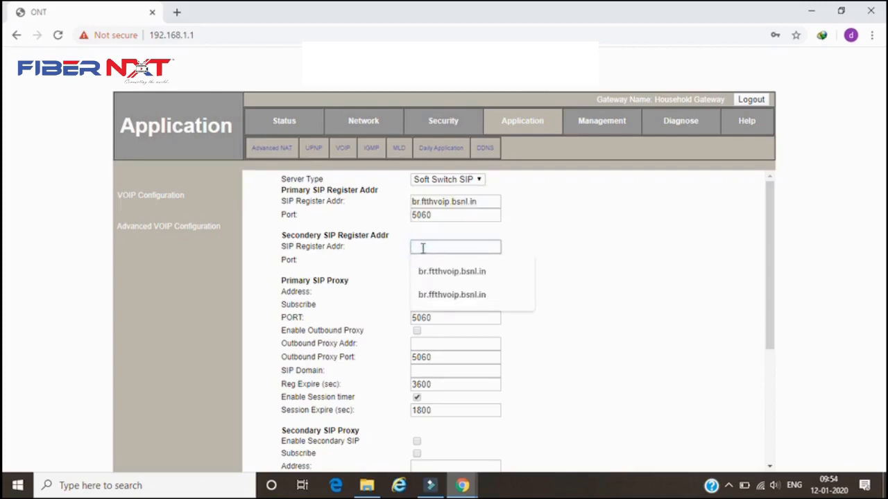
{"action": "key", "text": "ctrl+v"}
{"action": "left_click", "coordinate": [426, 291]}
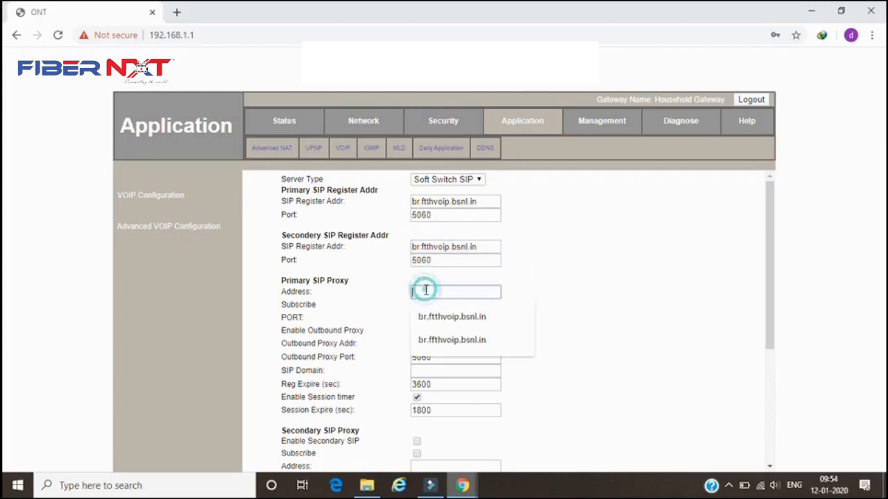
{"action": "key", "text": "ctrl+v"}
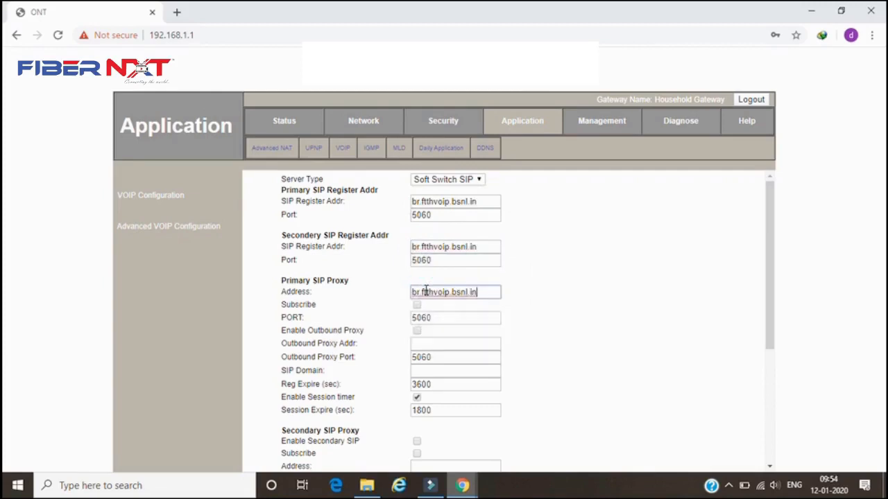
{"action": "left_click", "coordinate": [434, 345]}
{"action": "key", "text": "ctrl+v"}
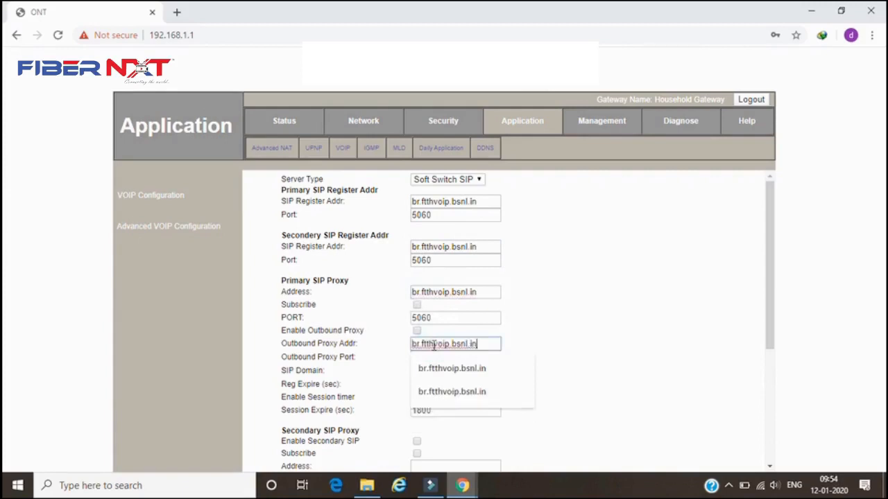
{"action": "left_click", "coordinate": [590, 384]}
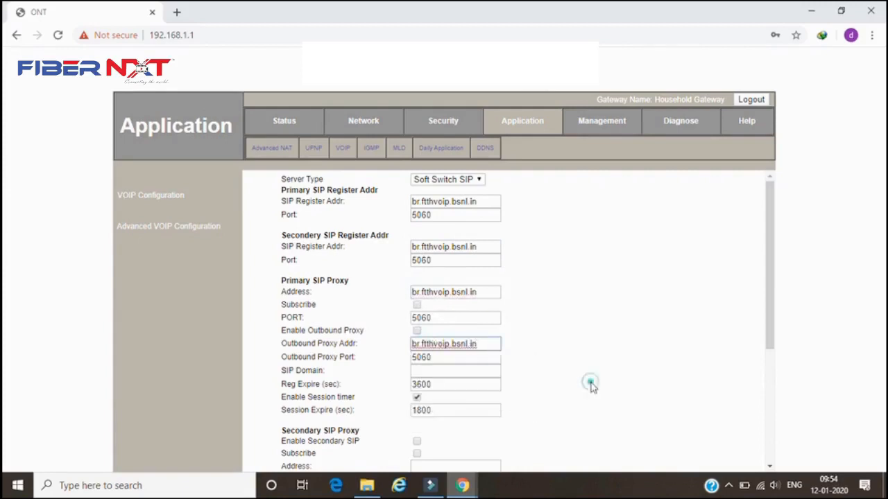
- Set the primary proxy's SIP domain to br.ftthvoip.bsnl.in and disable its session timer
{"action": "left_click", "coordinate": [471, 373]}
{"action": "key", "text": "ctrl+v"}
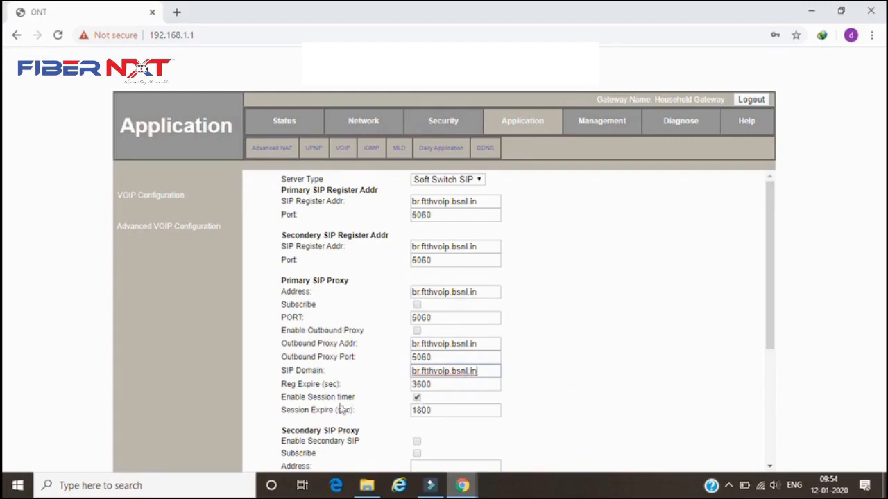
{"action": "left_click", "coordinate": [418, 399]}
- Fill the secondary SIP proxy's address and outbound proxy address with br.ftthvoip.bsnl.in
{"action": "left_click_drag", "start_coordinate": [769, 341], "coordinate": [774, 407]}
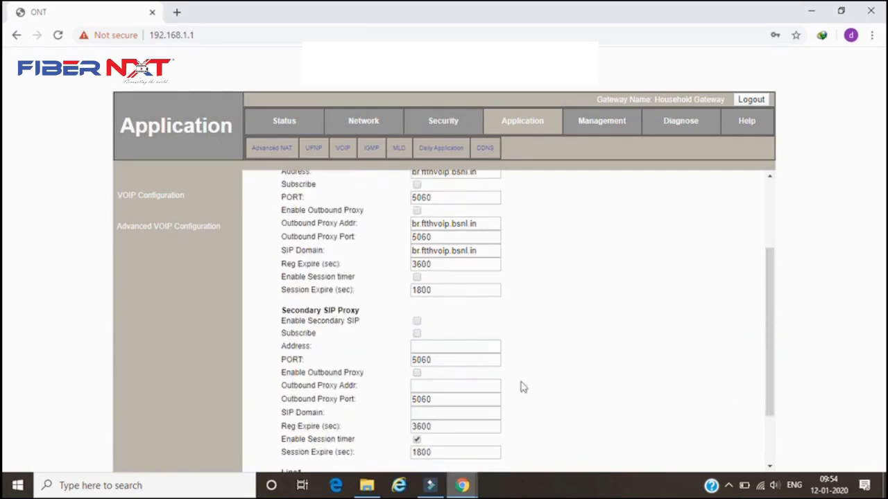
{"action": "left_click", "coordinate": [448, 345]}
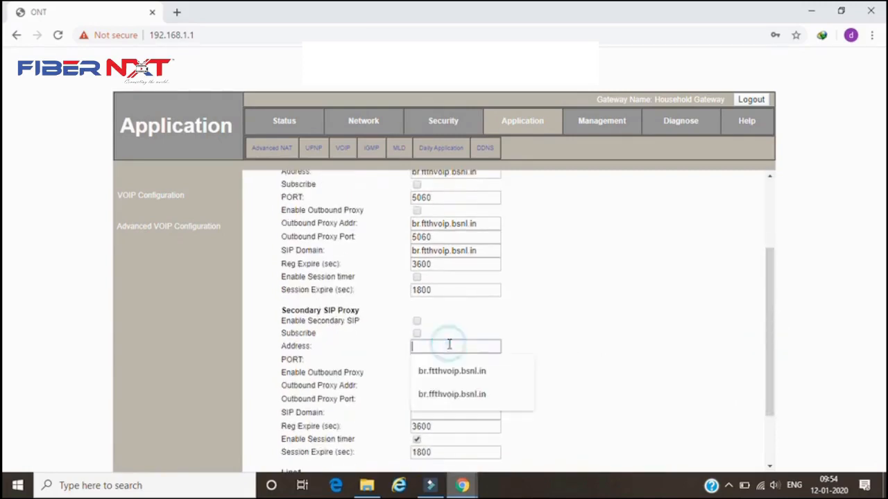
{"action": "key", "text": "Down"}
{"action": "key", "text": "Return"}
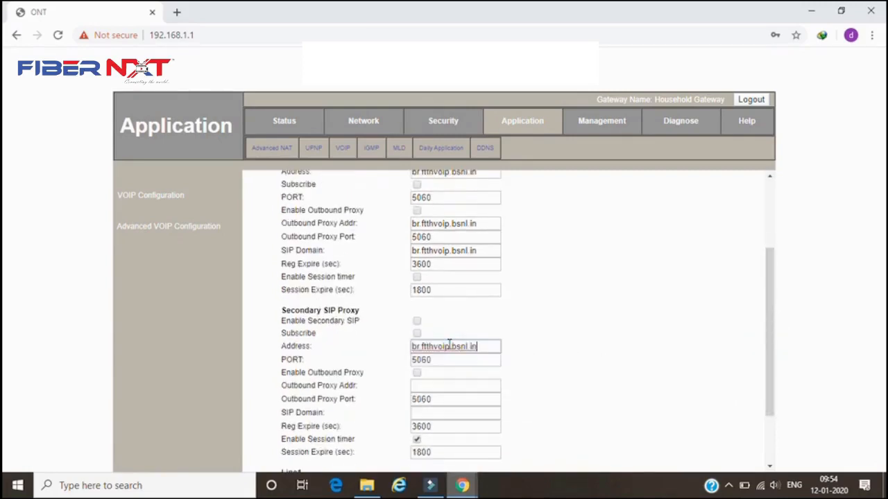
{"action": "left_click", "coordinate": [431, 385]}
{"action": "key", "text": "Down"}
{"action": "key", "text": "Return"}
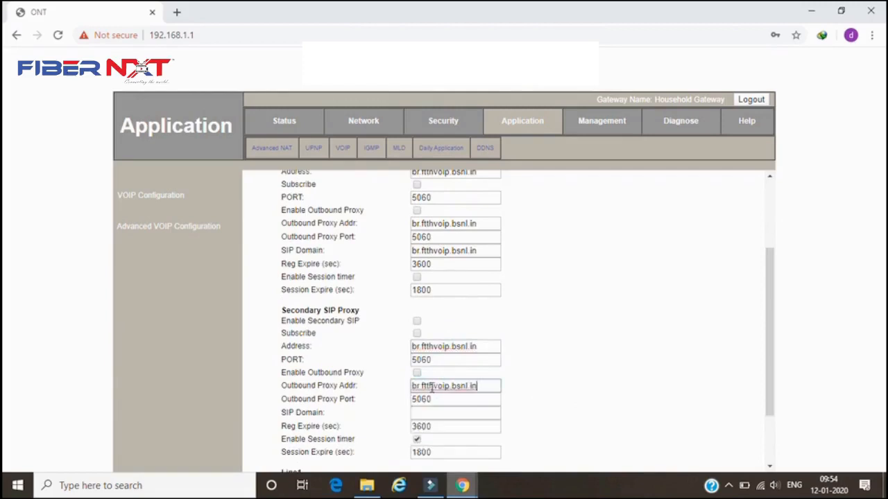
- Set the secondary proxy's SIP domain to br.ftthvoip.bsnl.in and disable its session timer
{"action": "left_click", "coordinate": [457, 415]}
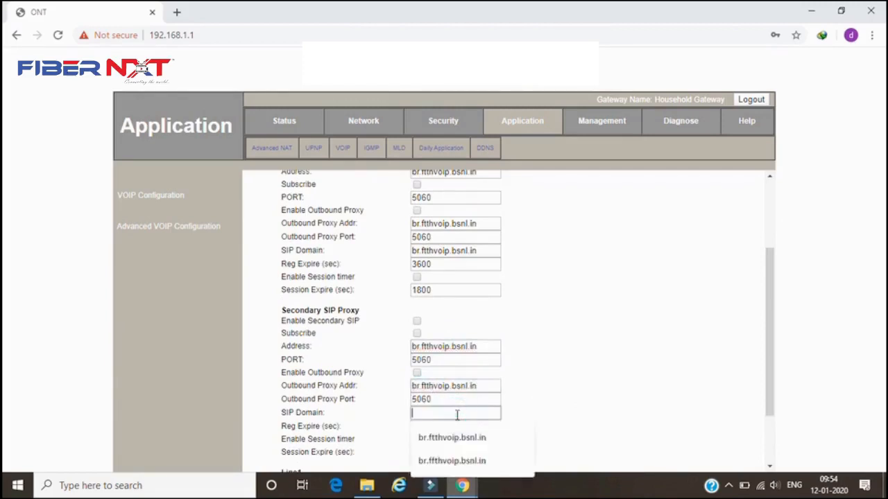
{"action": "key", "text": "Down"}
{"action": "key", "text": "Return"}
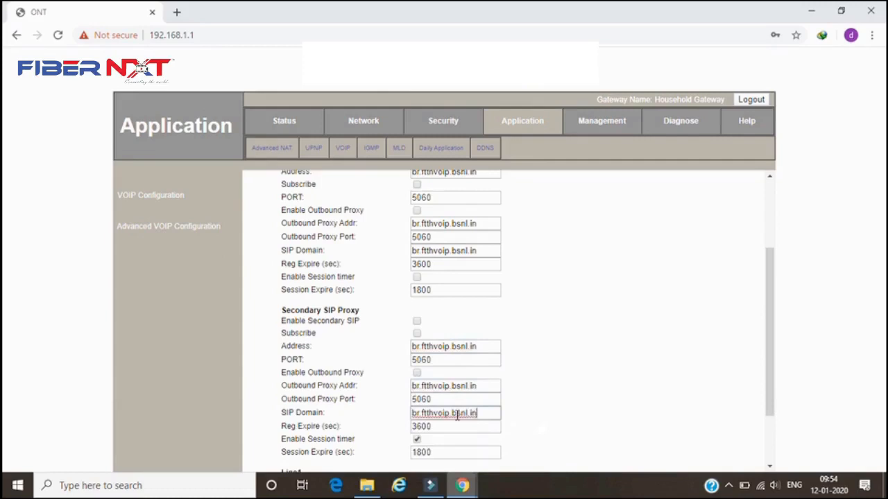
{"action": "left_click", "coordinate": [416, 440]}
- Enable Line1 and enter the subscriber's phone number as its account number
{"action": "left_click_drag", "start_coordinate": [765, 399], "coordinate": [768, 452]}
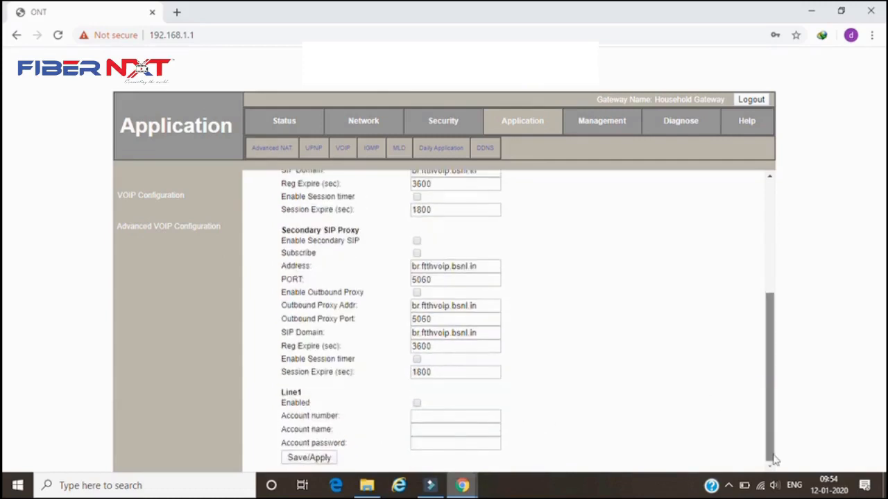
{"action": "left_click", "coordinate": [417, 404]}
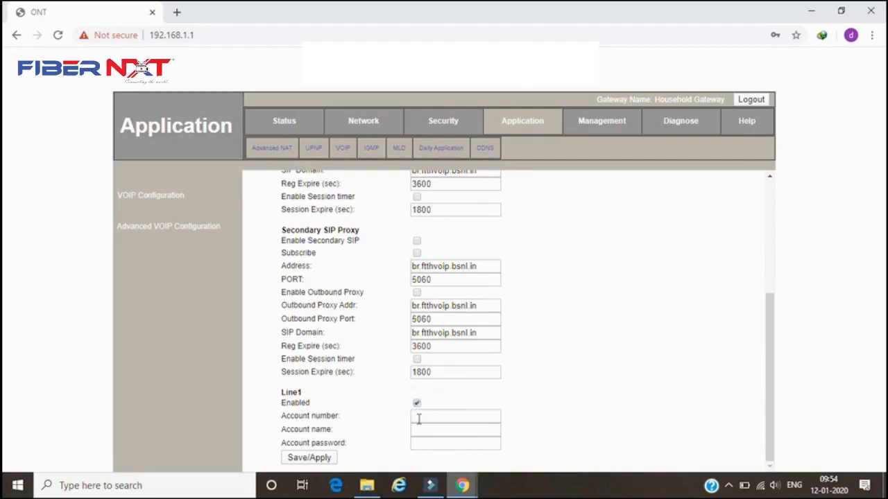
{"action": "left_click", "coordinate": [420, 415]}
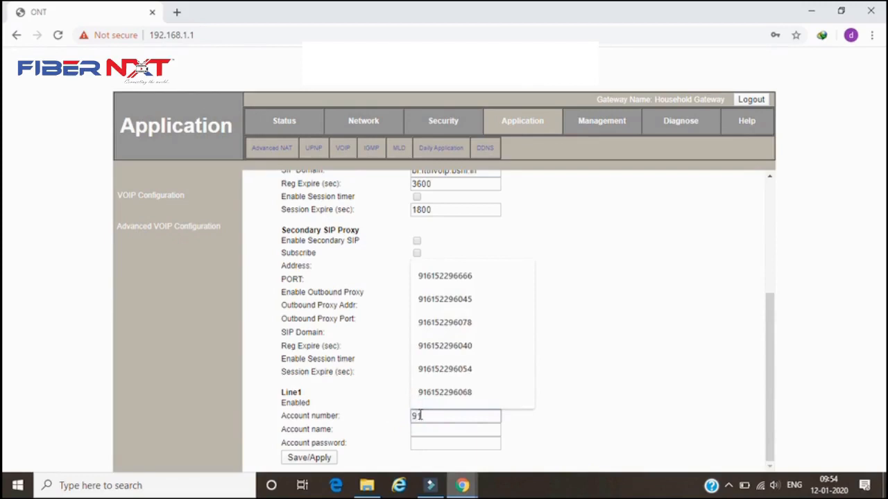
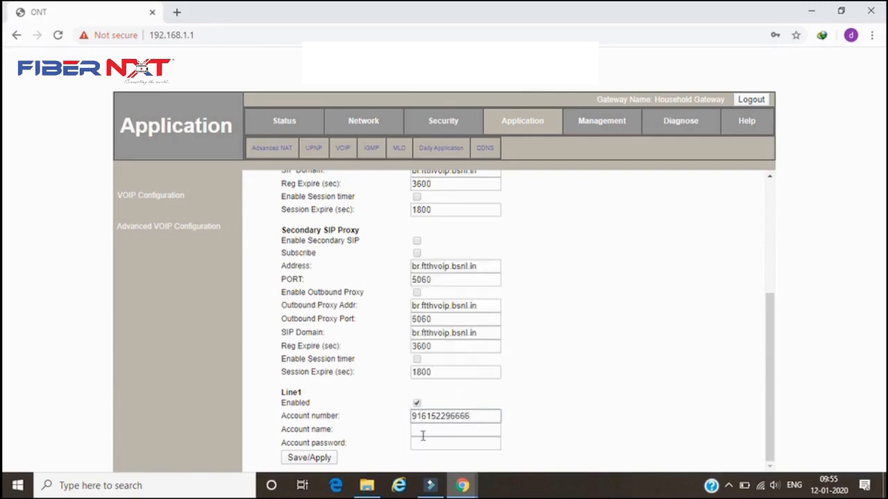
- Enter the same phone number as the Line1 account name
{"action": "left_click", "coordinate": [423, 434]}
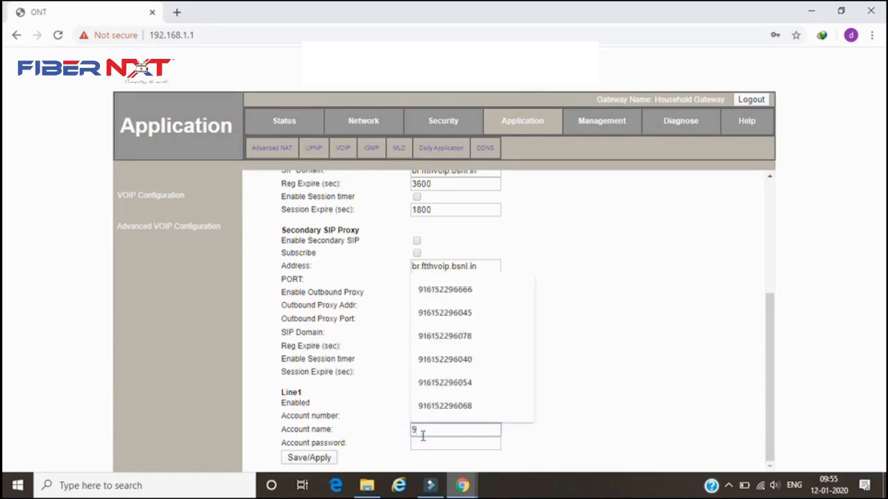
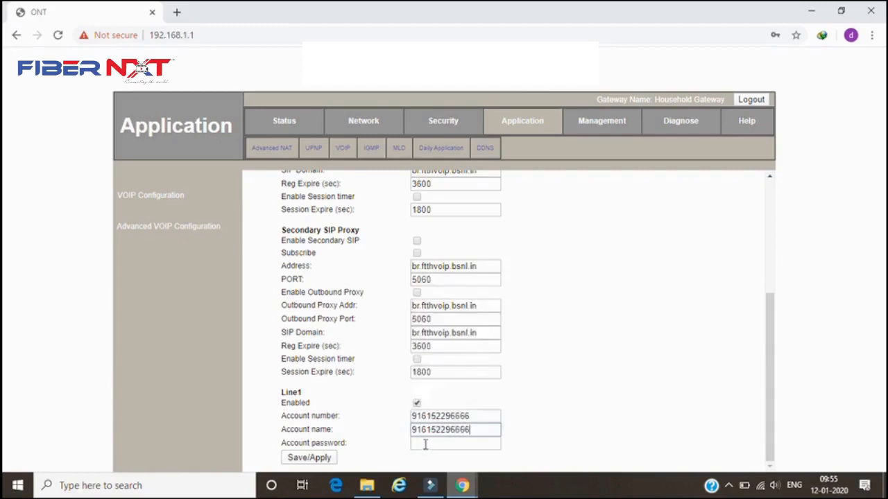
- Enter the Line1 account password and save the VoIP configuration
{"action": "left_click", "coordinate": [424, 444]}
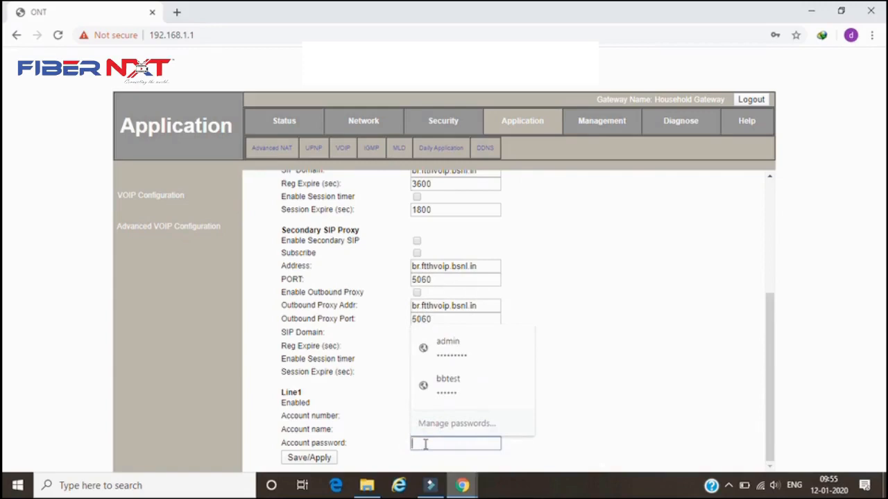
{"action": "type", "text": "9•••"}
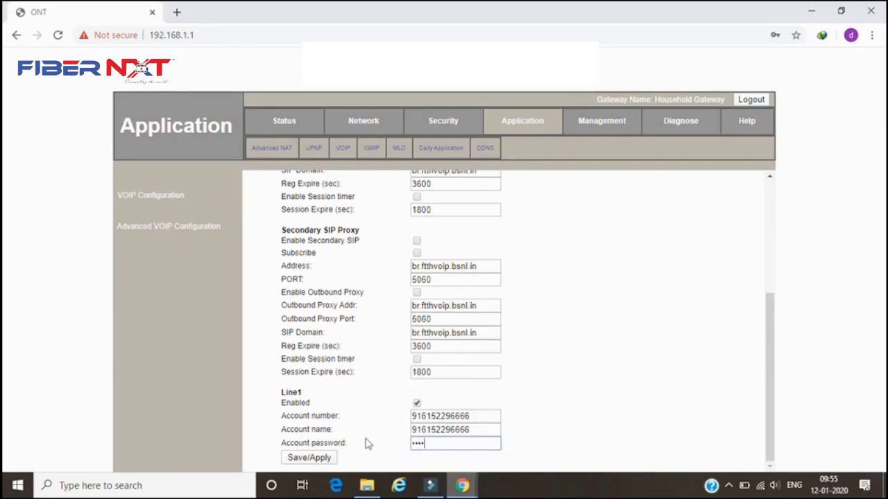
{"action": "left_click", "coordinate": [316, 460]}
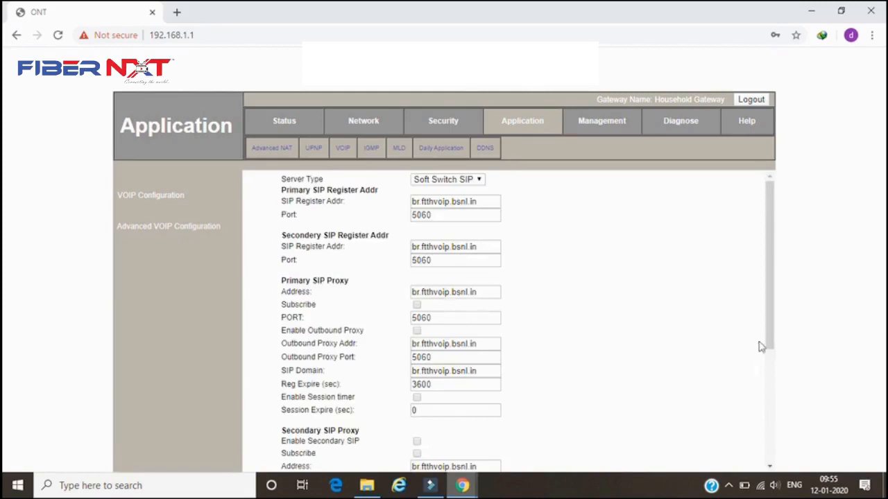
- Review the WAN connection info and VoIP information status pages
{"action": "left_click_drag", "start_coordinate": [769, 340], "coordinate": [754, 218]}
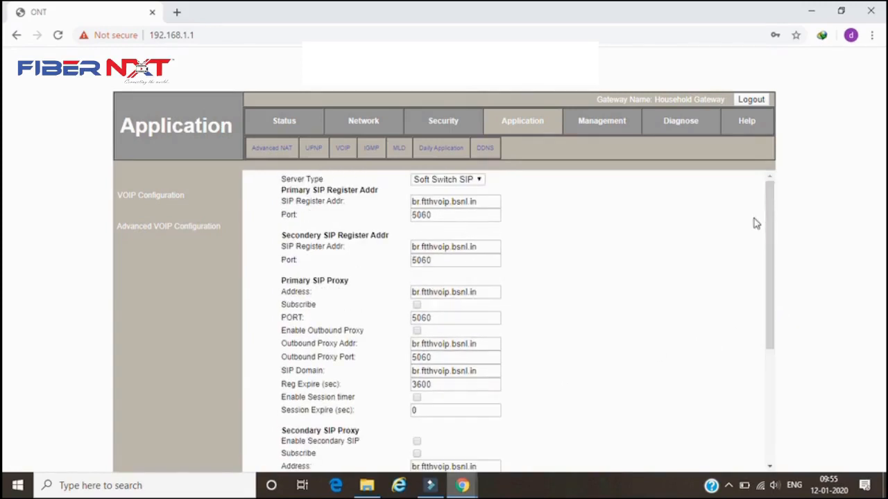
{"action": "left_click", "coordinate": [281, 125]}
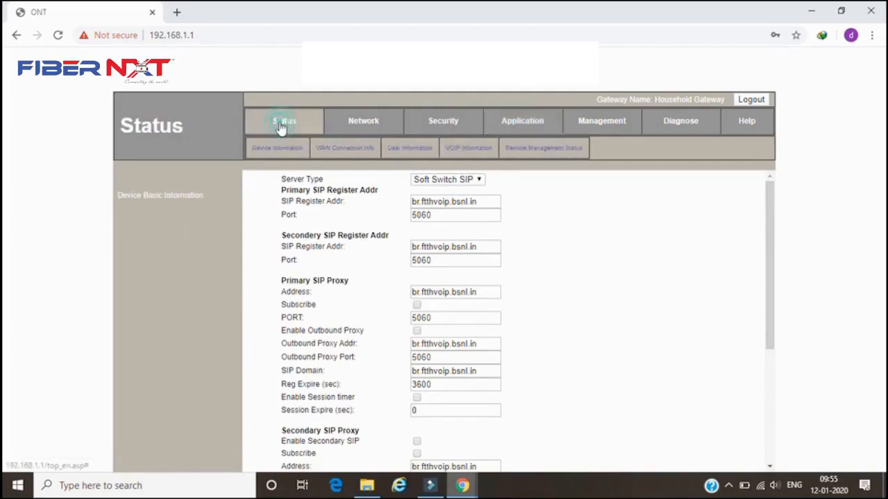
{"action": "left_click", "coordinate": [346, 149]}
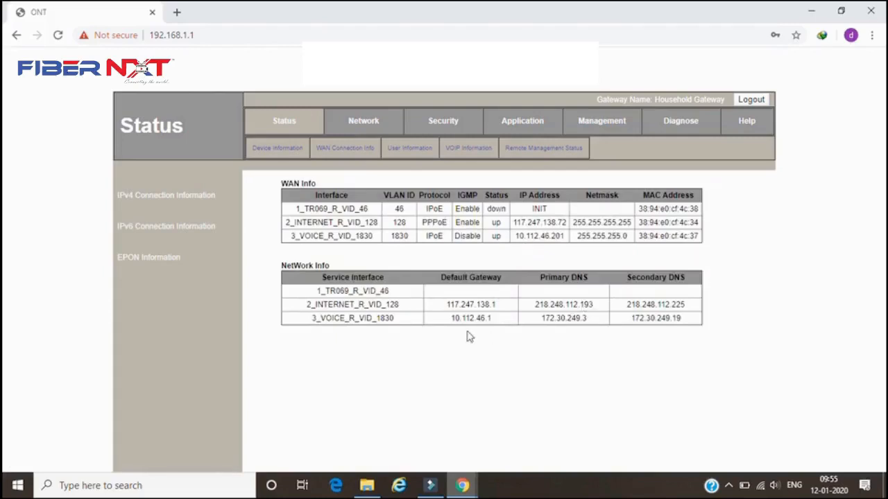
{"action": "left_click", "coordinate": [364, 153]}
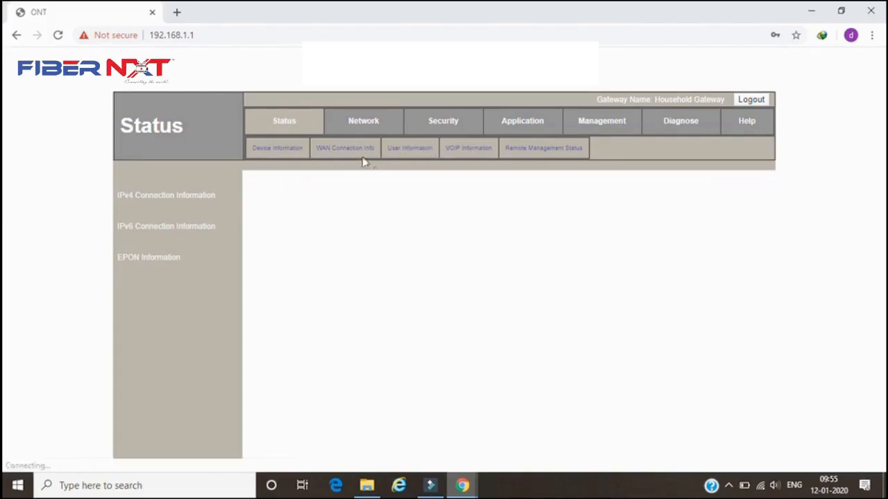
{"action": "left_click", "coordinate": [471, 149]}
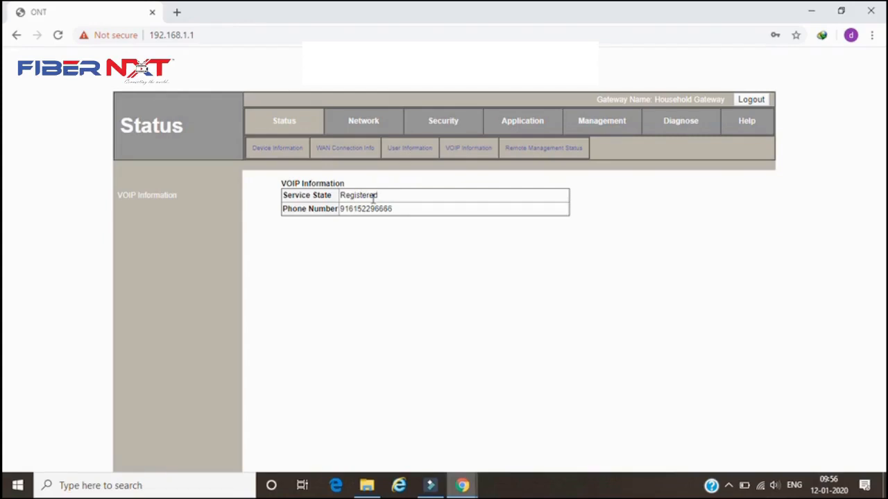
- Open the WLAN security settings and apply them with the existing pre-shared key
{"action": "left_click", "coordinate": [363, 129]}
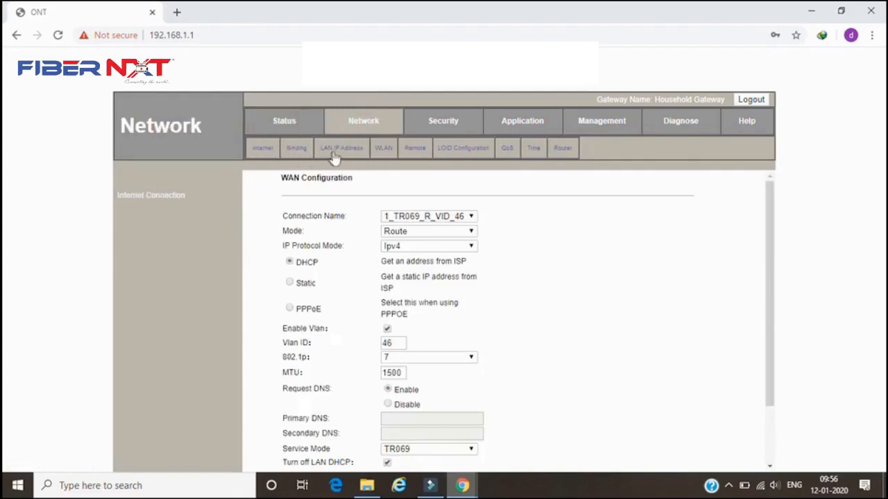
{"action": "left_click", "coordinate": [385, 150]}
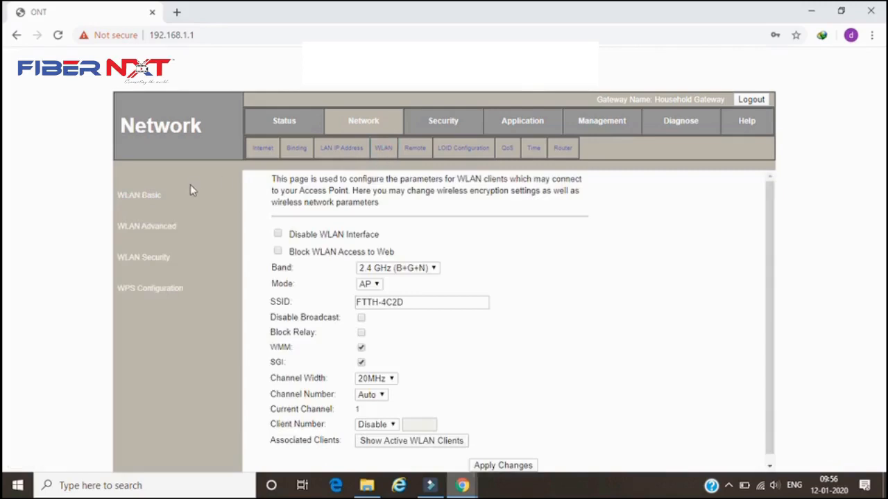
{"action": "left_click", "coordinate": [160, 258]}
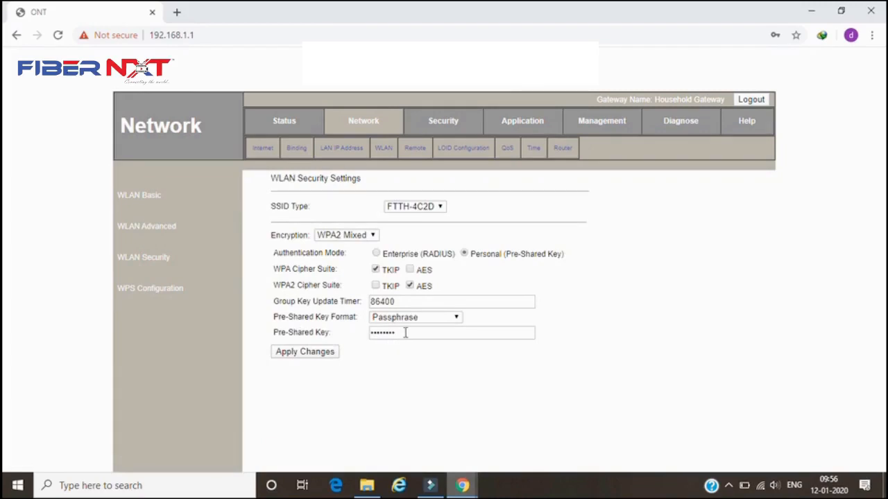
{"action": "left_click_drag", "start_coordinate": [406, 333], "coordinate": [361, 335]}
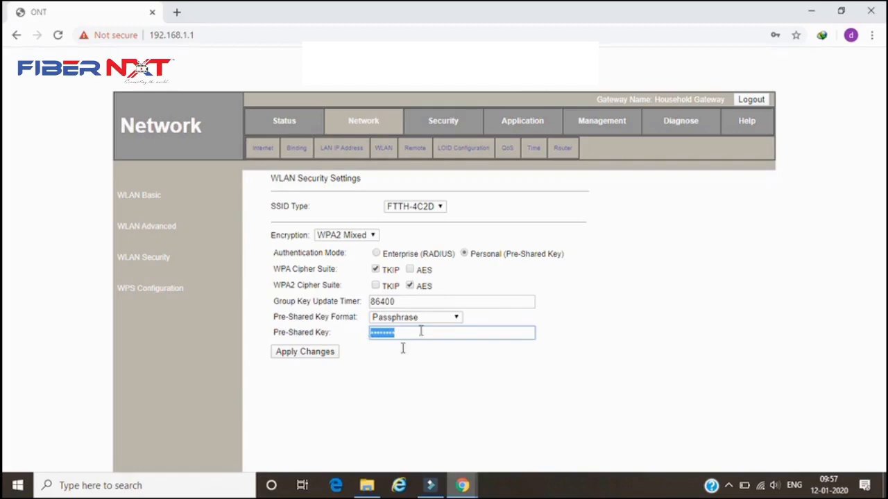
{"action": "left_click", "coordinate": [385, 373]}
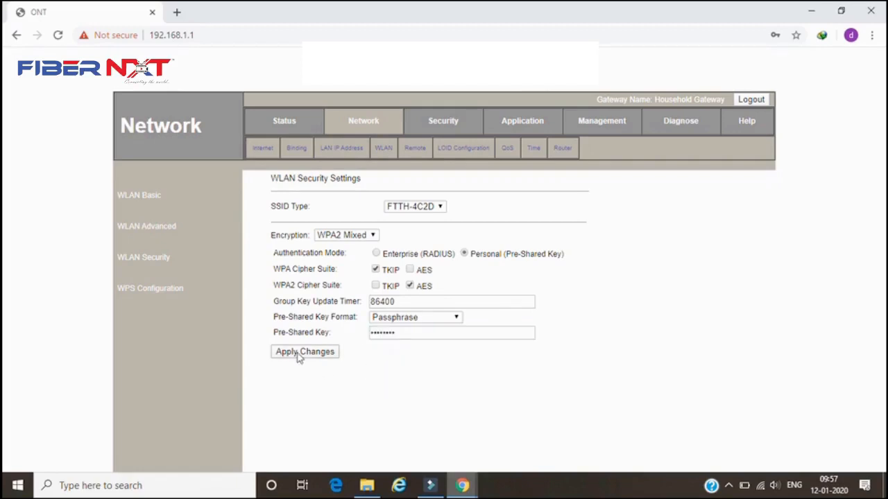
{"action": "left_click", "coordinate": [298, 353]}
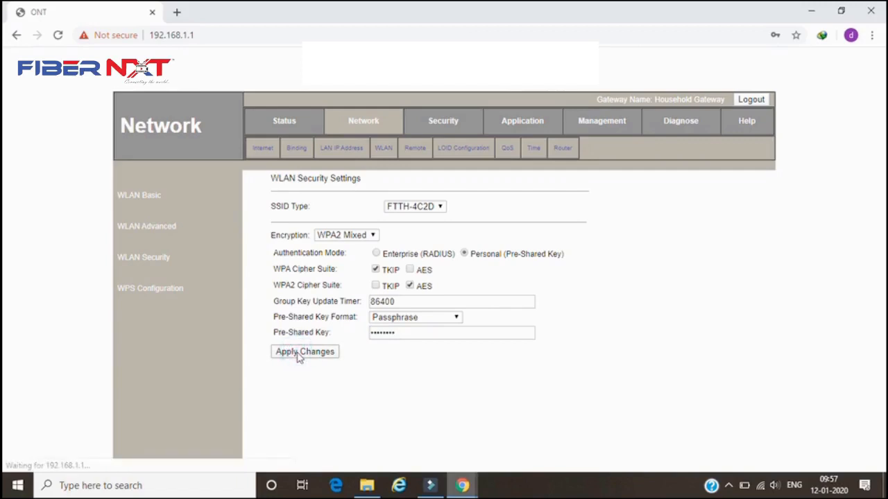